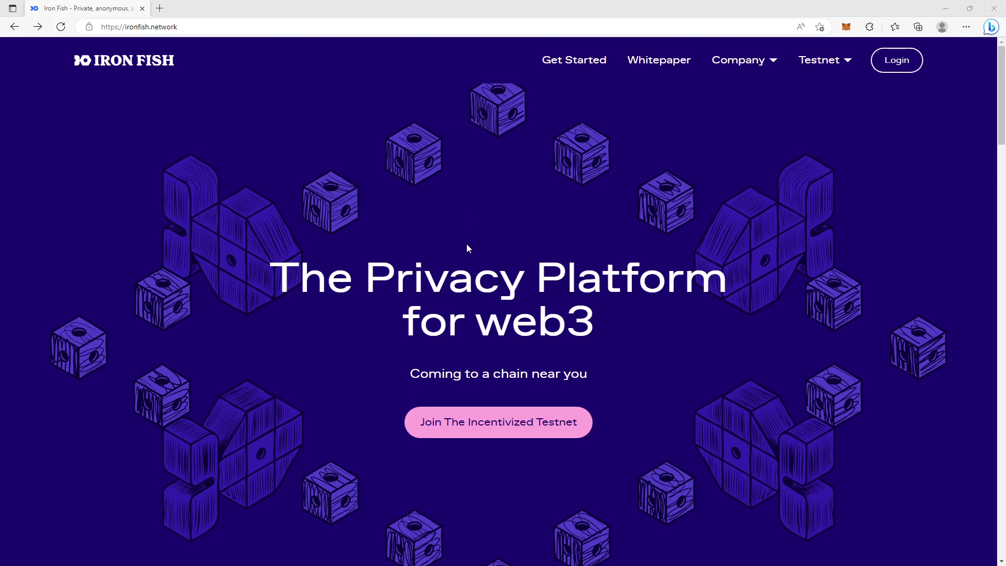
# Step: Follow the Iron Fish guide from Get Started through Install Iron Fish to the Node.js 18 downloads page
pyautogui.click(584, 65)
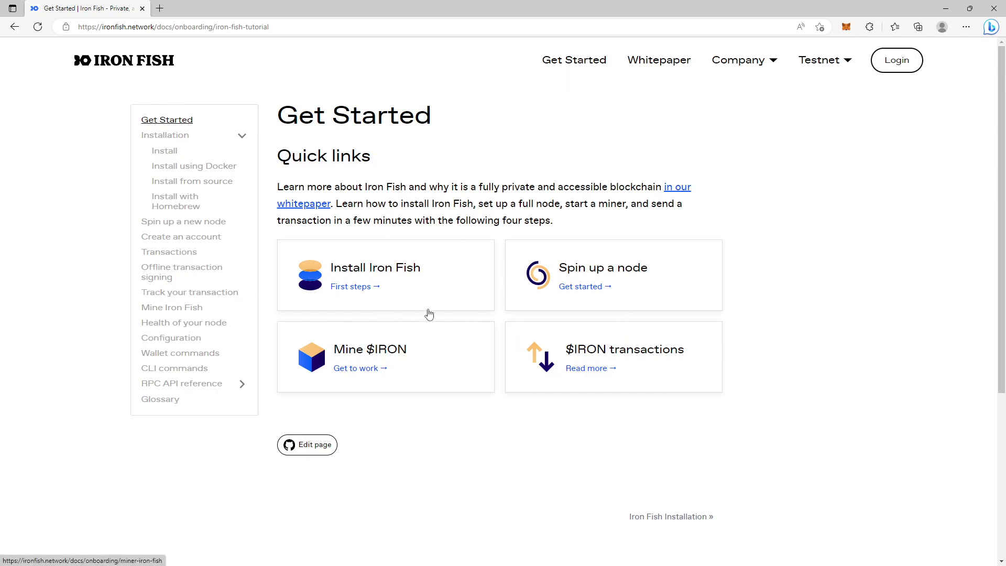
pyautogui.click(366, 277)
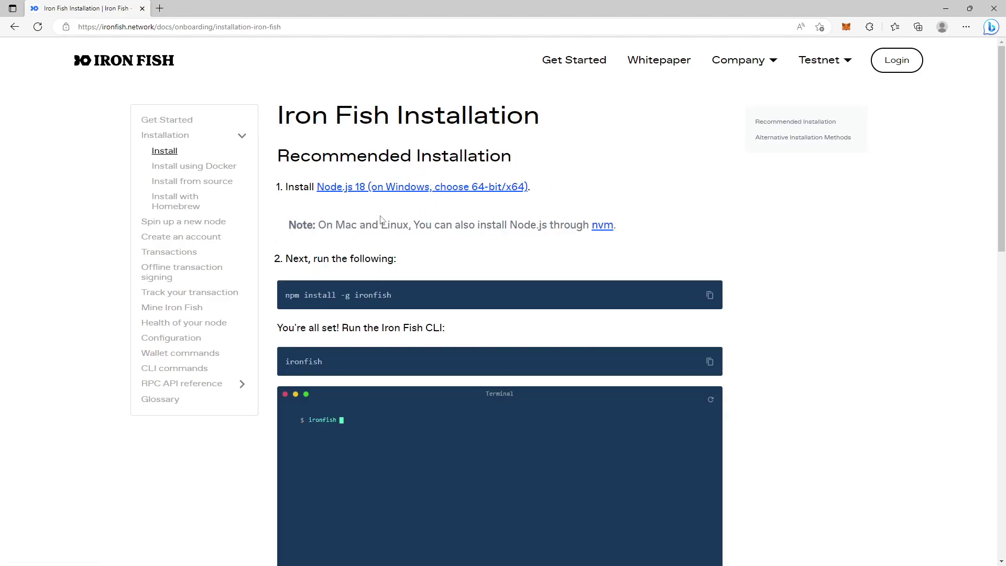
pyautogui.click(348, 192)
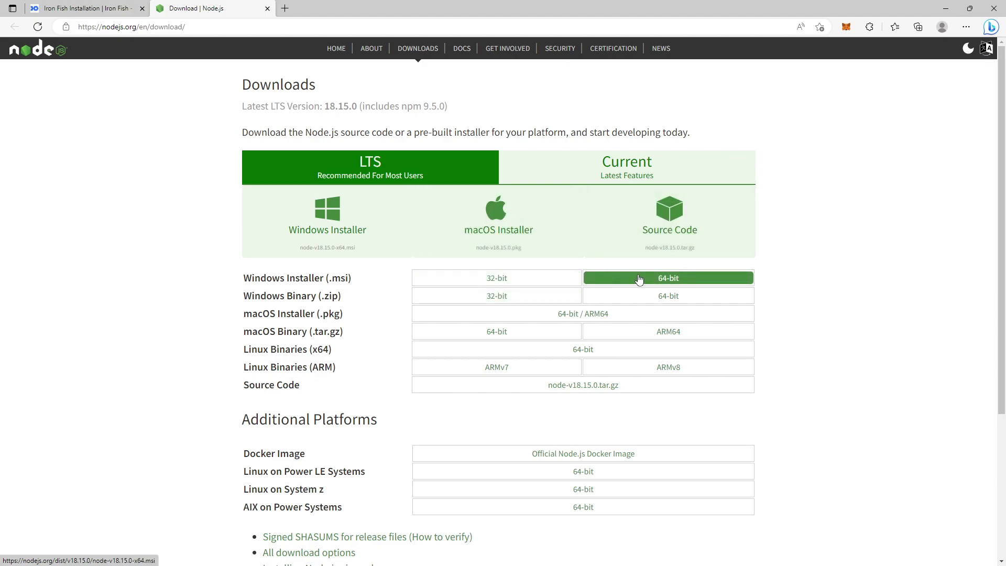
# Step: Download the 64-bit node-v18.15.0-x64.msi Windows installer and launch it
pyautogui.click(641, 279)
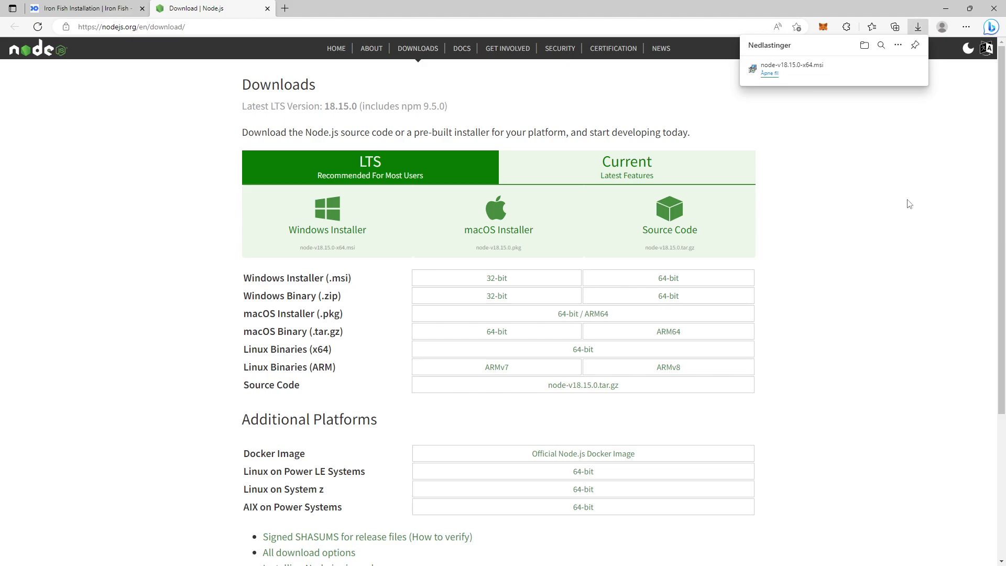
pyautogui.click(782, 75)
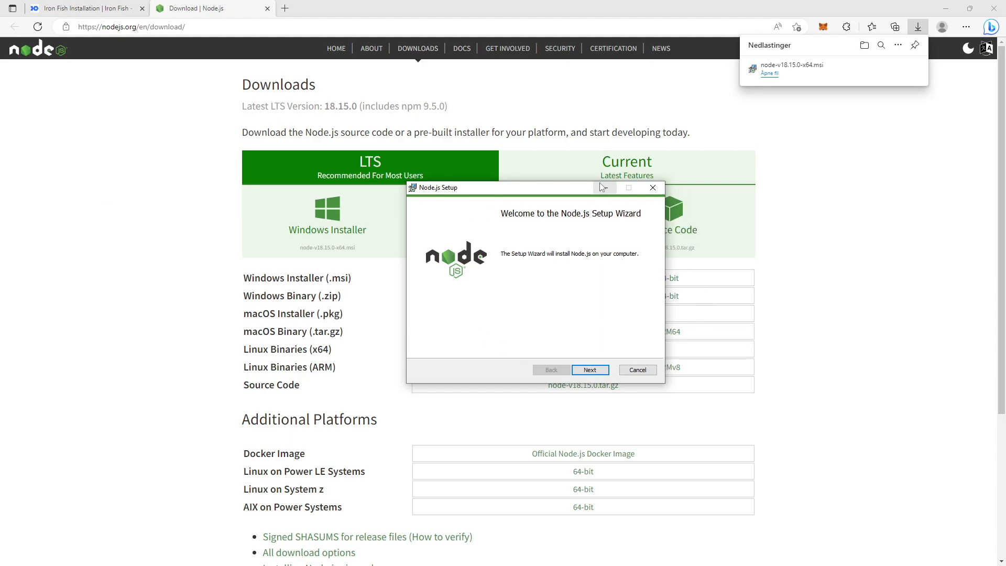
# Step: Accept the Node.js licence and keep the default C:\Program Files\nodejs\ install folder
pyautogui.click(589, 370)
pyautogui.click(489, 346)
pyautogui.click(588, 373)
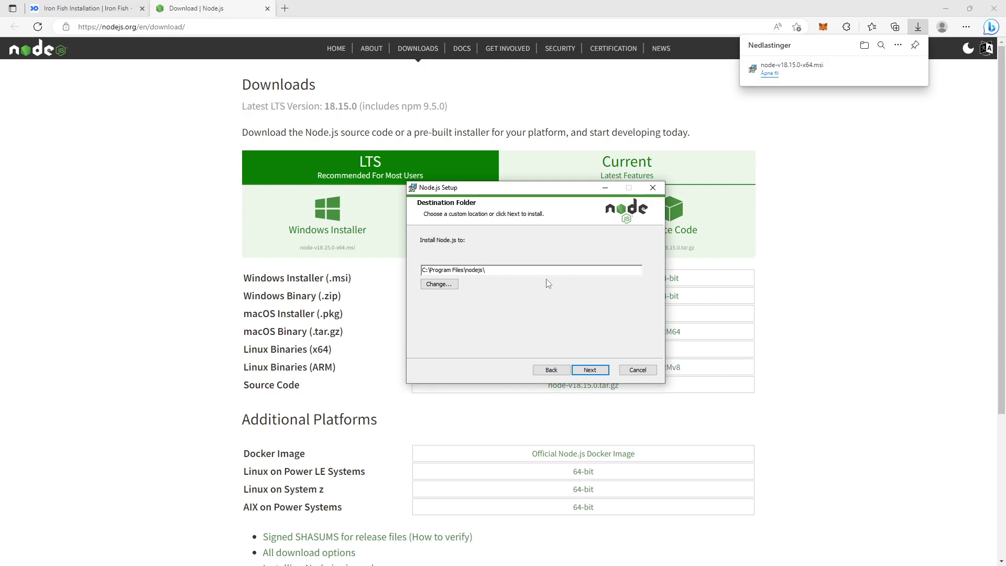
pyautogui.click(594, 370)
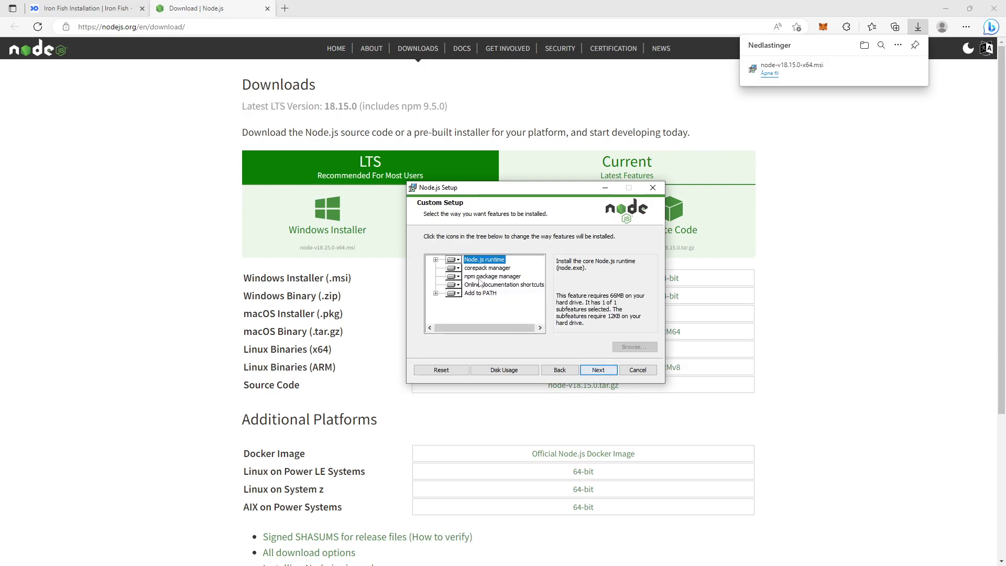
# Step: Install the entire Node.js runtime and Add to PATH features, plus native-module build tools
pyautogui.click(460, 260)
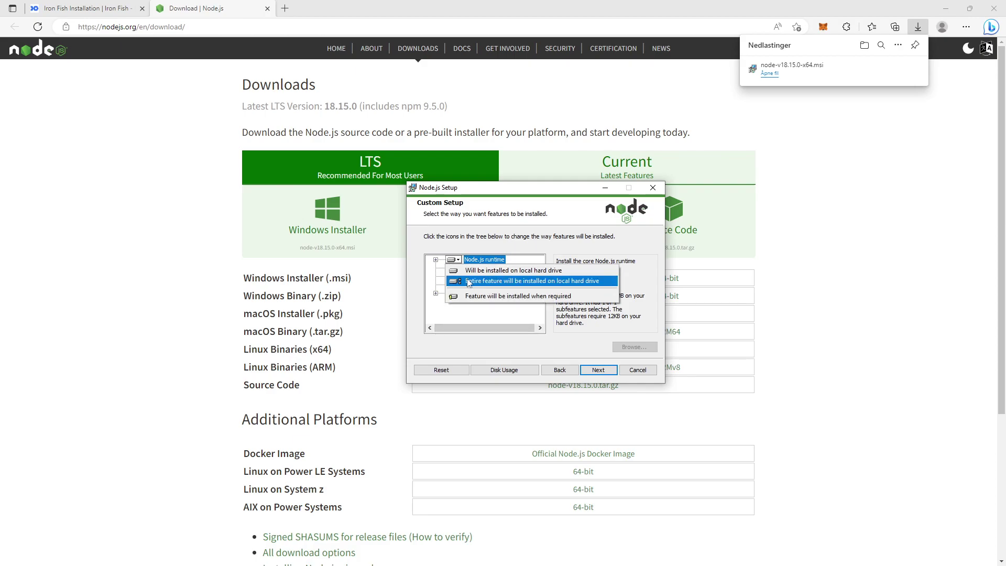
pyautogui.click(469, 282)
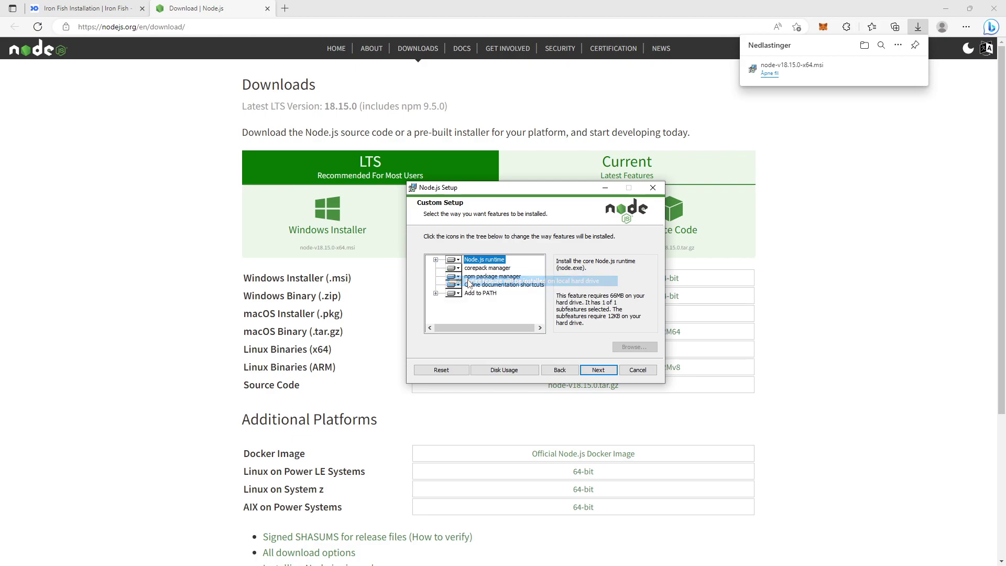
pyautogui.click(459, 295)
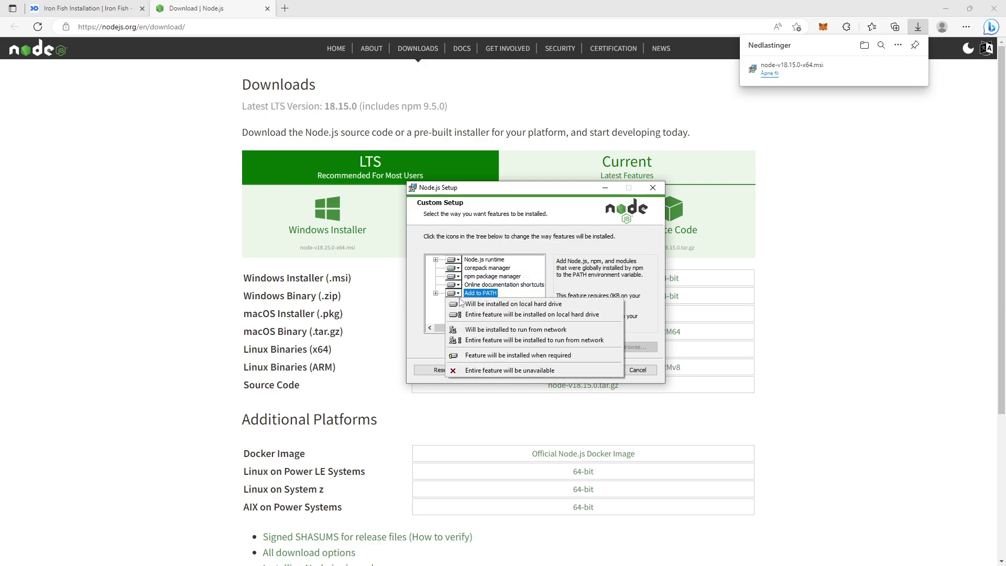
pyautogui.click(468, 318)
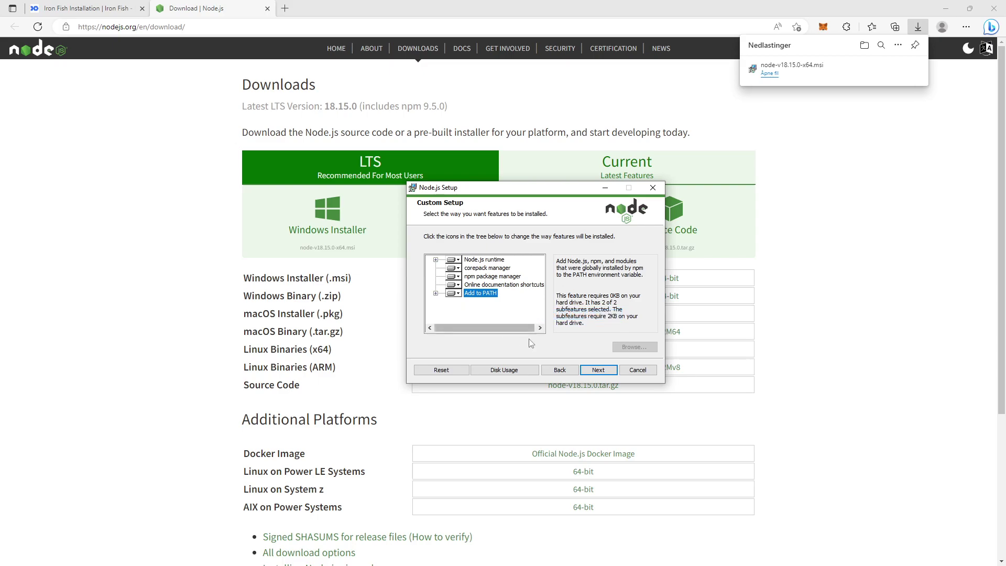
pyautogui.click(608, 373)
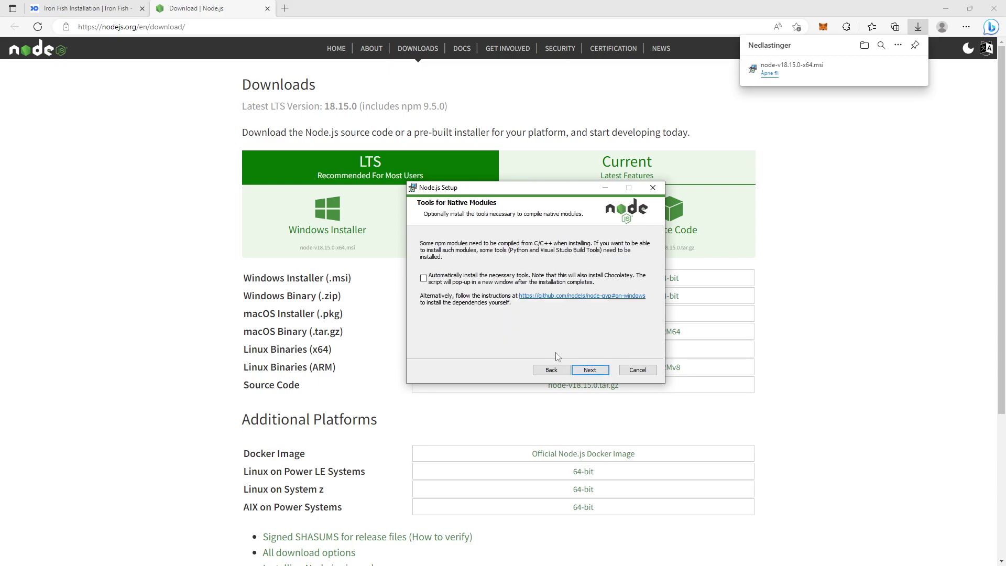
pyautogui.click(423, 278)
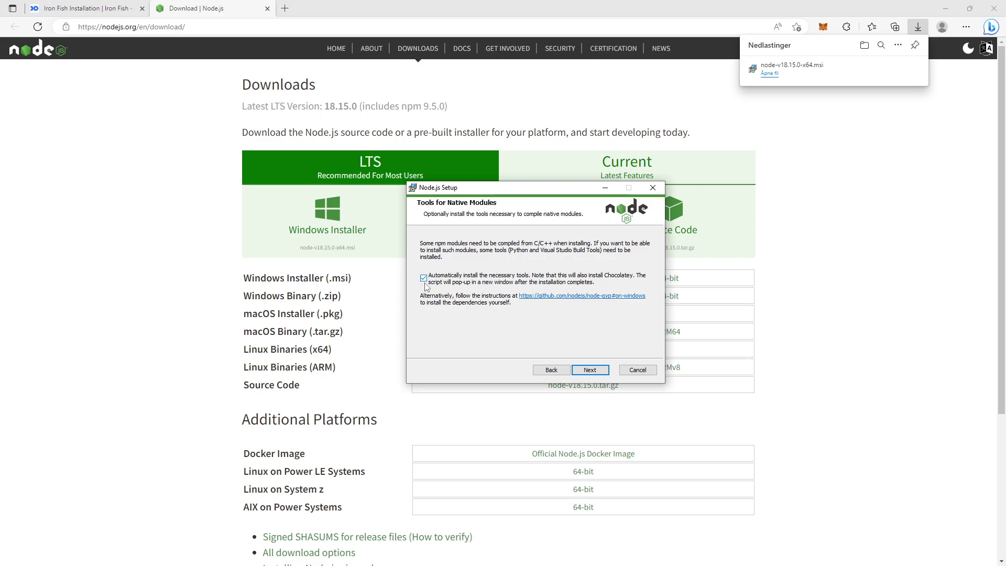
pyautogui.click(593, 370)
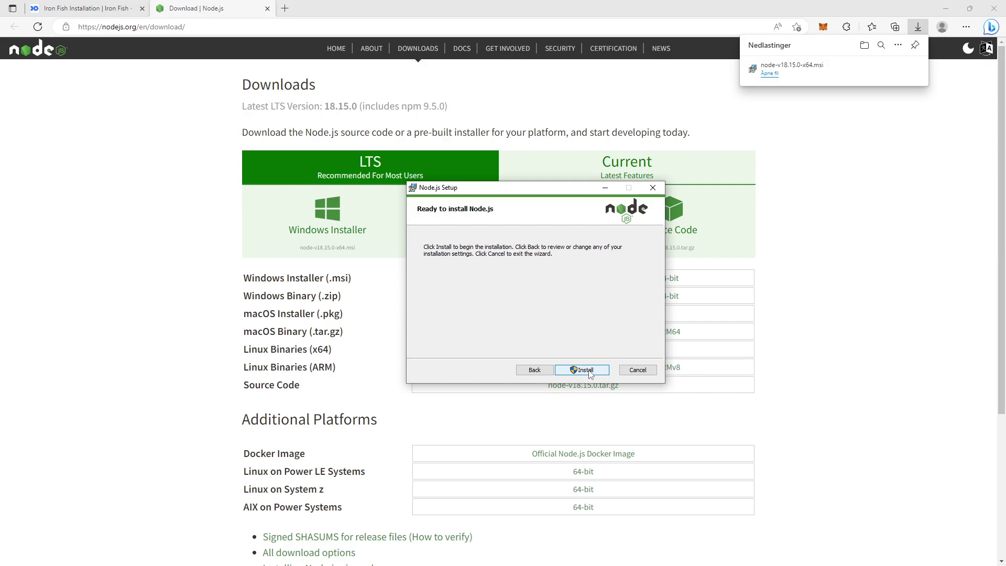
pyautogui.click(586, 371)
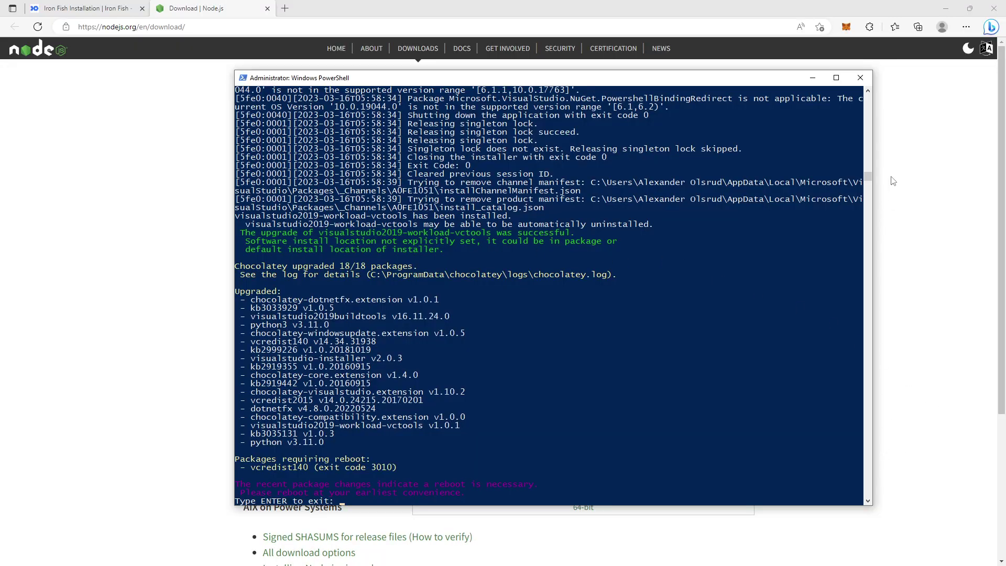
# Step: Check the Chocolatey output shows 18/18 packages upgraded, then close the finished console
pyautogui.moveTo(868, 176); pyautogui.dragTo(857, 121)
pyautogui.scroll(-20, 540, 340)
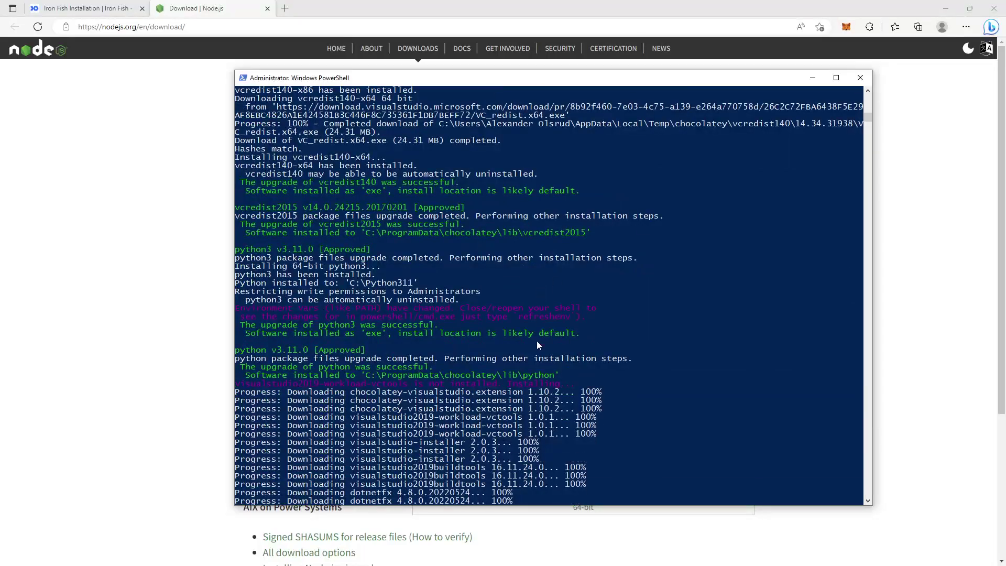
pyautogui.scroll(-20, 540, 341)
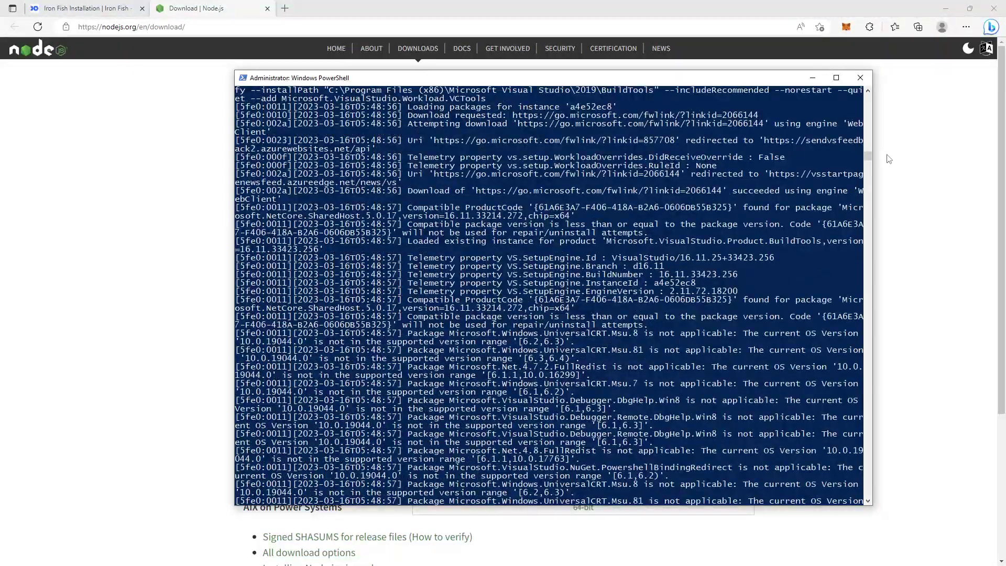
pyautogui.moveTo(869, 156); pyautogui.dragTo(869, 176)
pyautogui.scroll(2, 608, 318)
pyautogui.scroll(3, 608, 322)
pyautogui.scroll(-3, 603, 325)
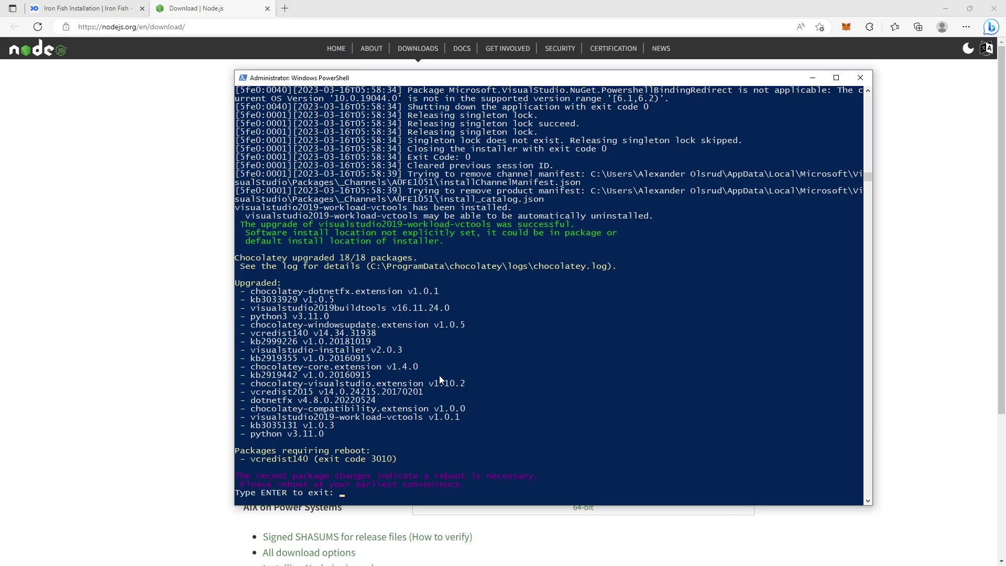
pyautogui.press('Return')
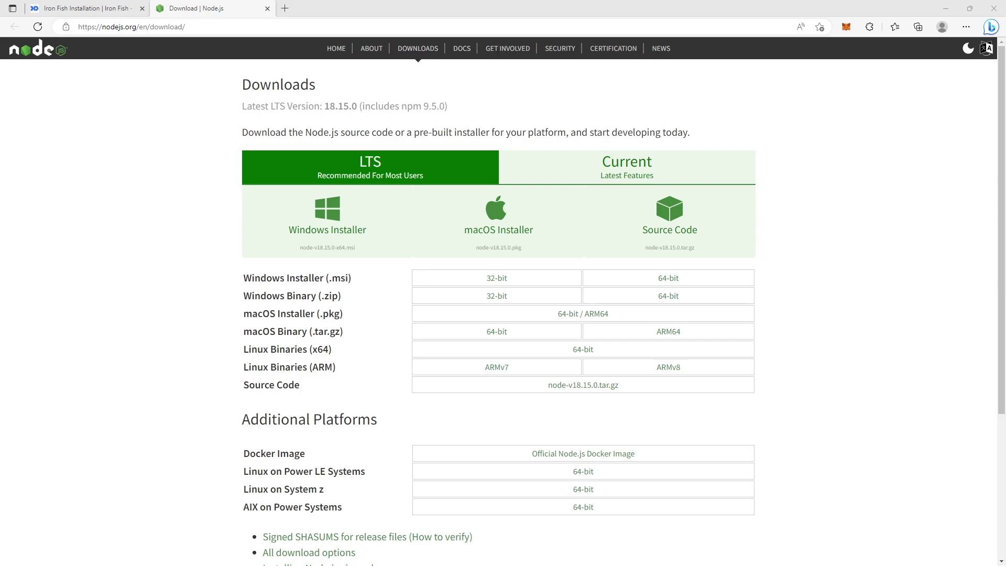
# Step: Close the Node.js tab and run ironfish in a new admin PowerShell to print its help
pyautogui.hotkey('ctrl', 'w')
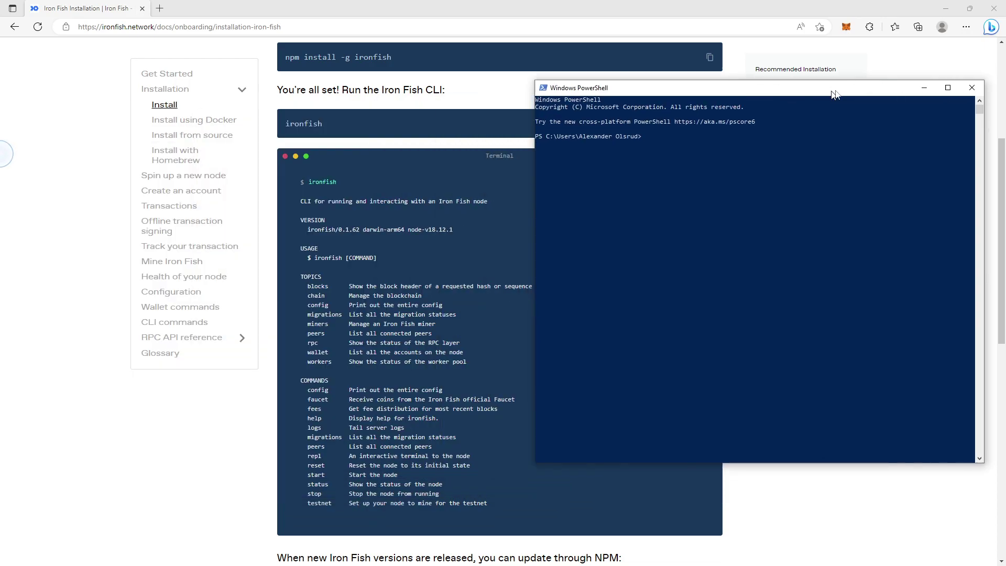
pyautogui.moveTo(831, 90); pyautogui.dragTo(732, 124)
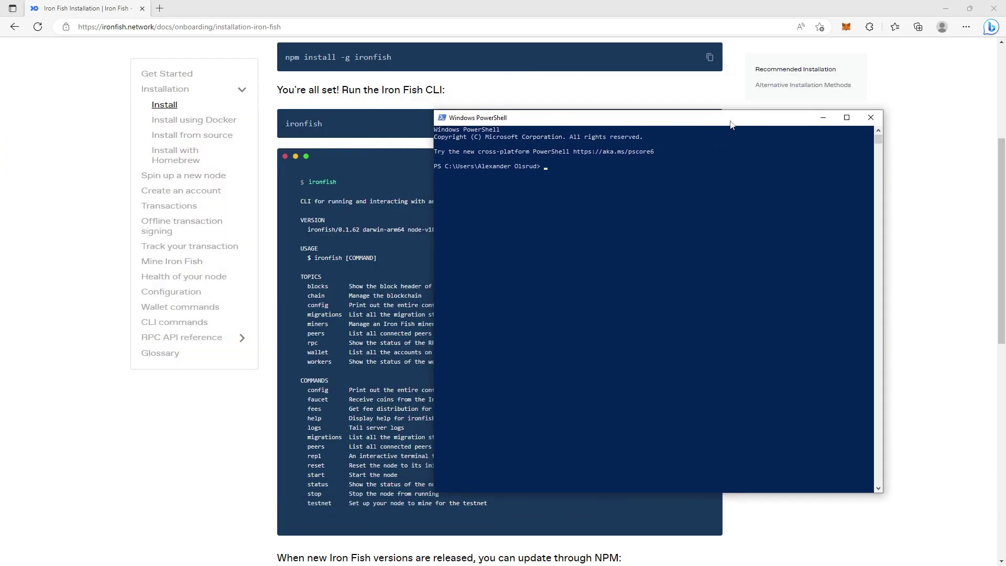
pyautogui.write('ironfish')
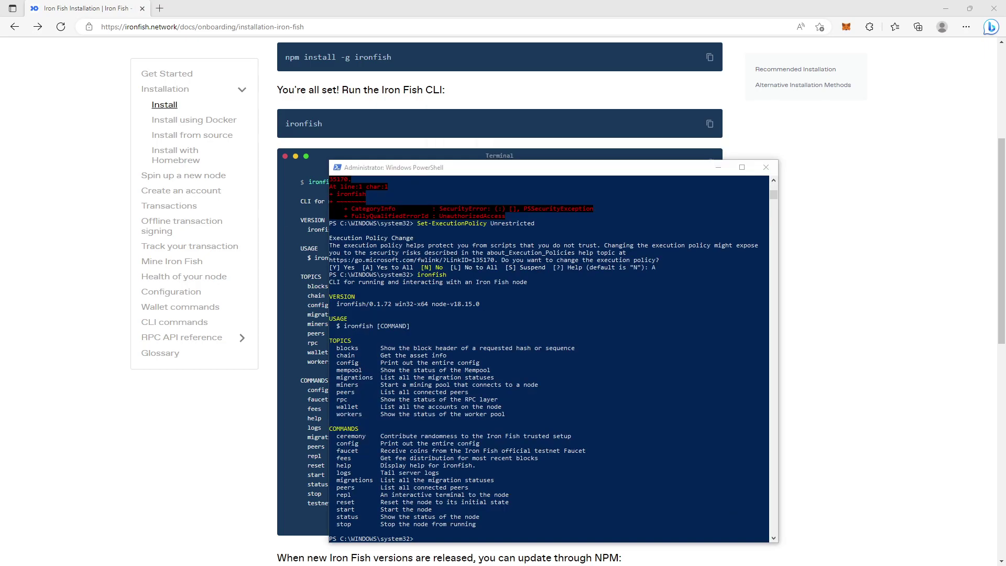
# Step: Review the ironfish help output, then scroll the guide to 'Iron Fish is now ready to use'
pyautogui.moveTo(529, 167); pyautogui.dragTo(492, 119)
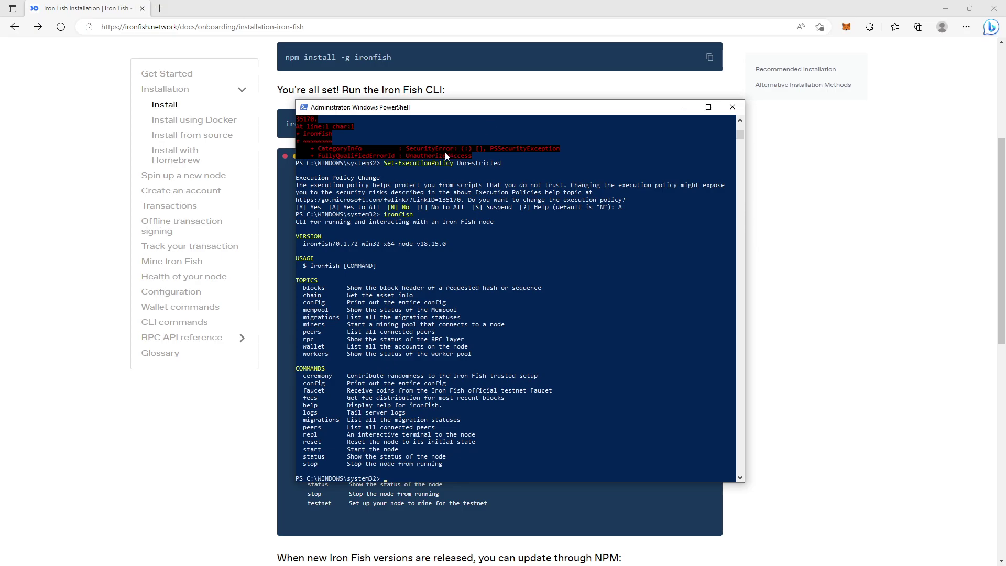
pyautogui.scroll(2, 436, 144)
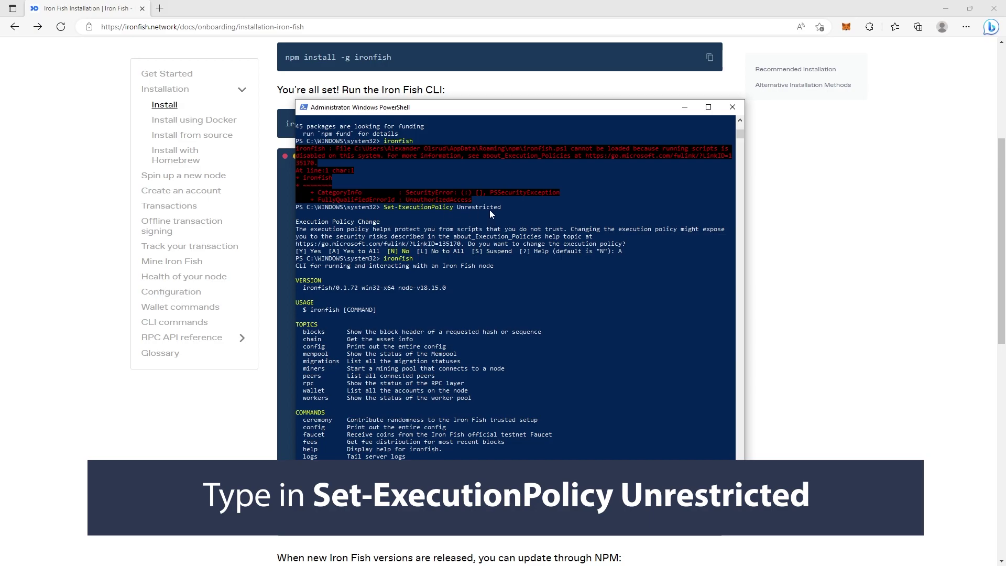
pyautogui.scroll(-1, 492, 213)
pyautogui.scroll(1, 387, 247)
pyautogui.scroll(-4, 400, 264)
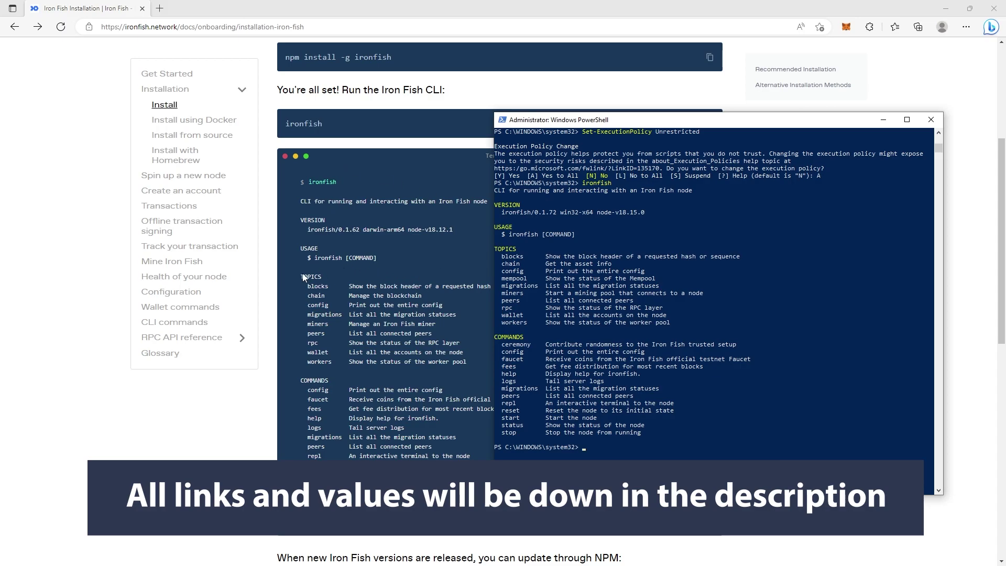
pyautogui.scroll(-3, 229, 376)
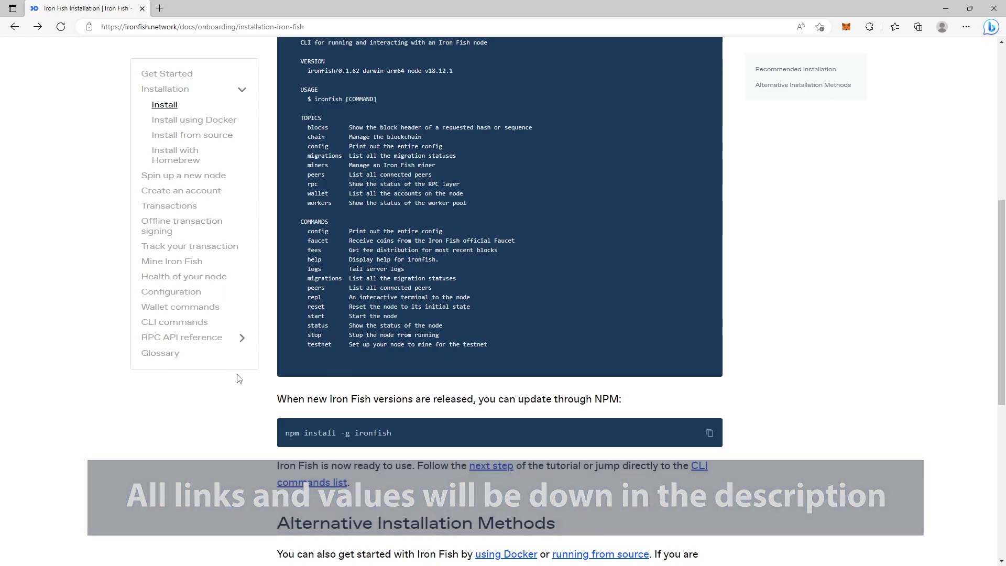
# Step: Open the guide's node-start step, run ironfish start in PowerShell, and dismiss the Node.js firewall alert
pyautogui.click(504, 466)
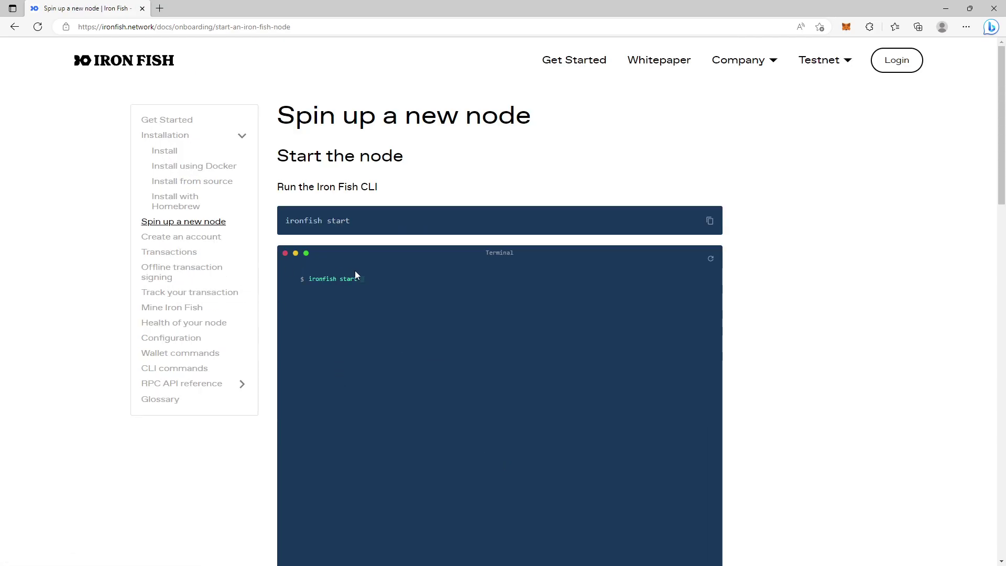
pyautogui.hotkey('alt', 'Tab')
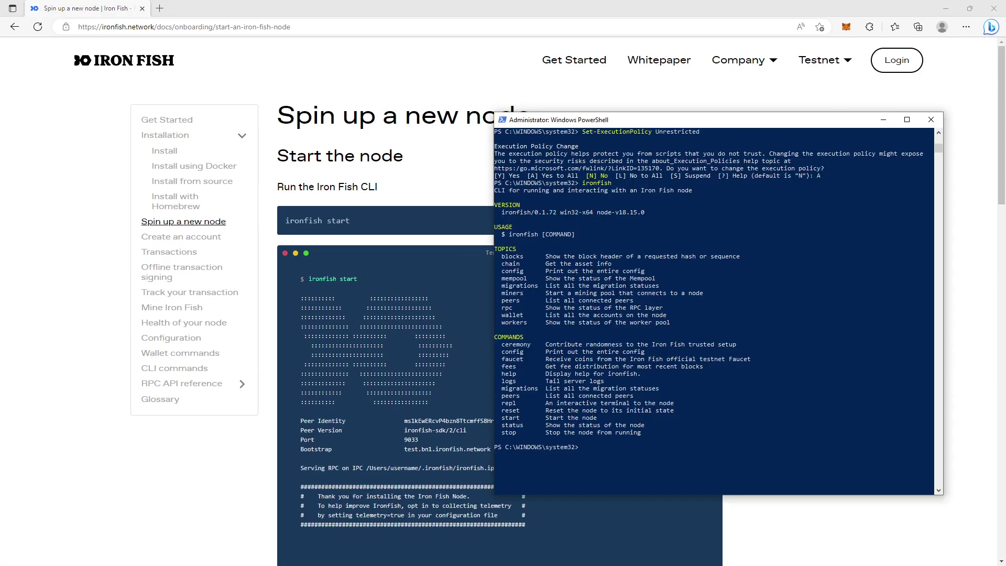
pyautogui.click(617, 454)
pyautogui.write('ironfish start')
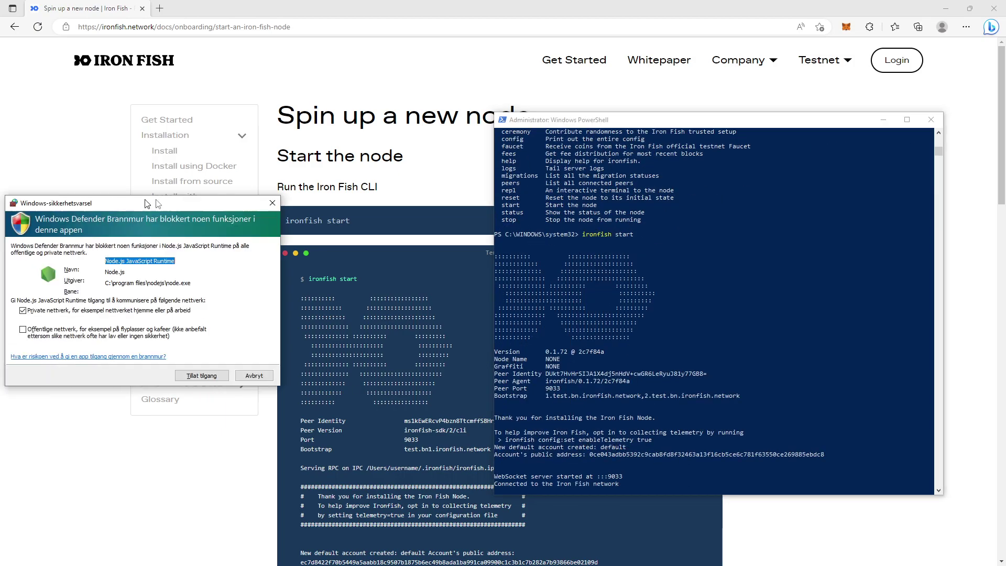
pyautogui.press('Return')
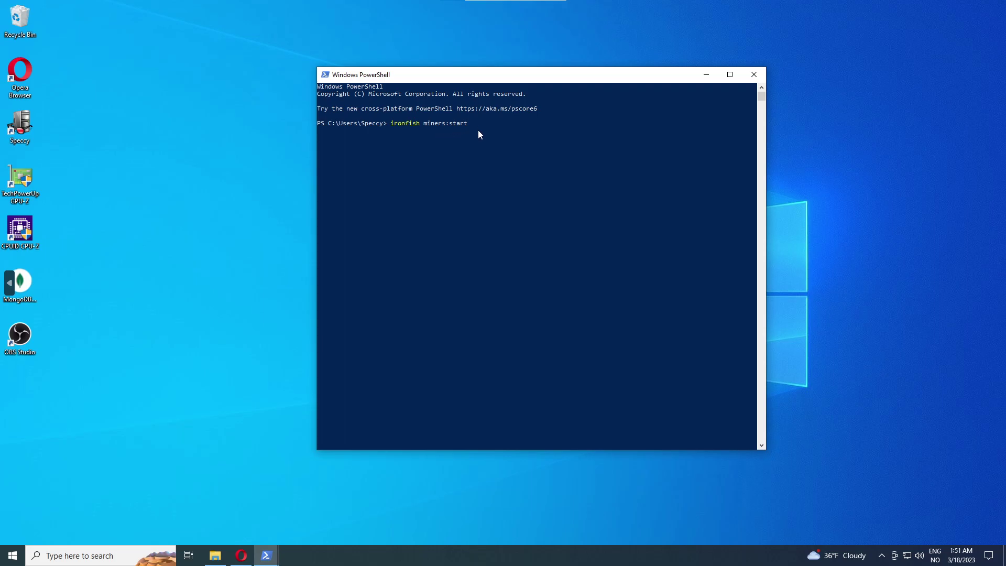
# Step: Run ironfish miners:start so the miner connects and reports 27.01 MH/s
pyautogui.press('Return')
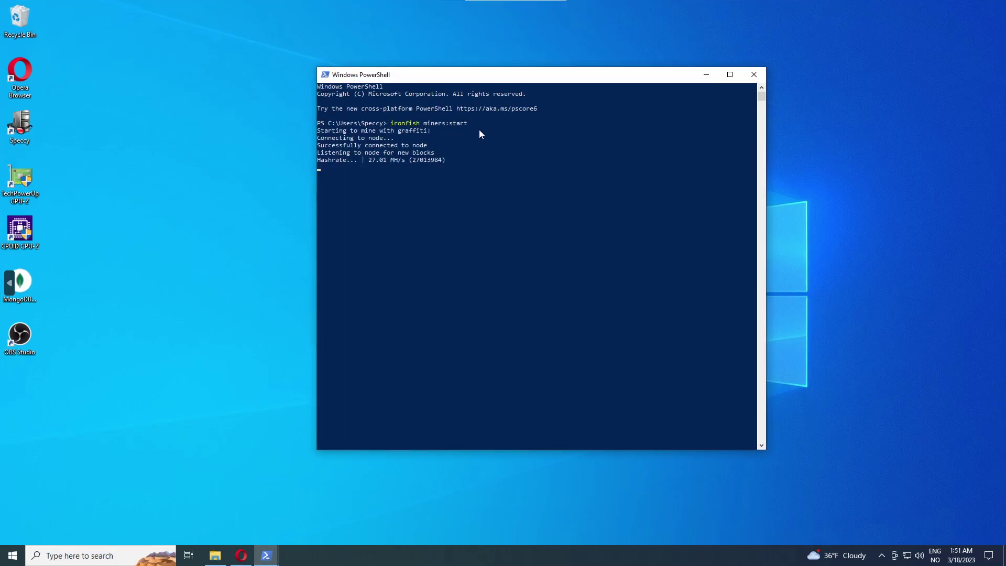
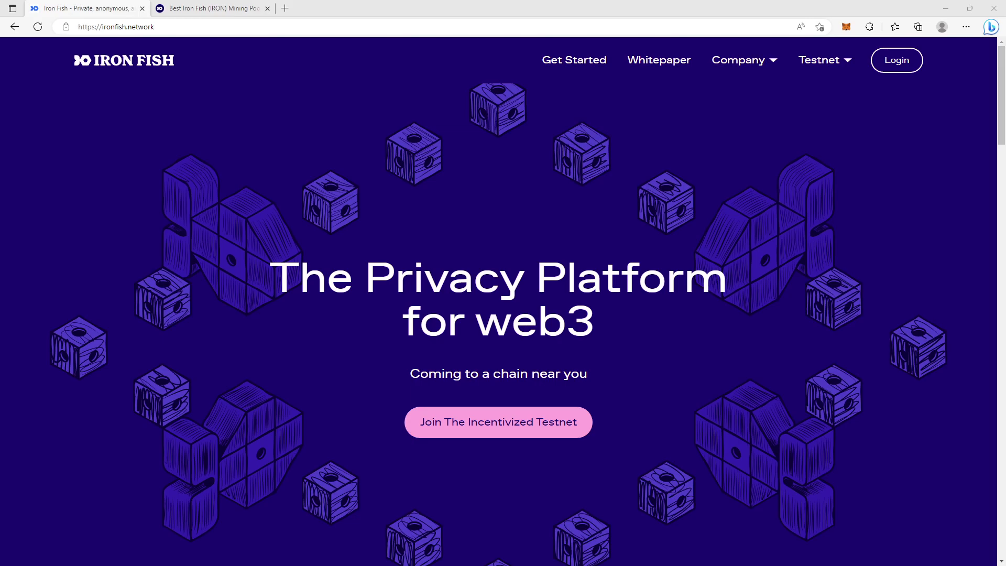
# Step: Bring up the HeroMiners Iron Fish pool page and scroll to its Blake3 regional servers on port 1145
pyautogui.click(209, 8)
pyautogui.scroll(-1, 242, 213)
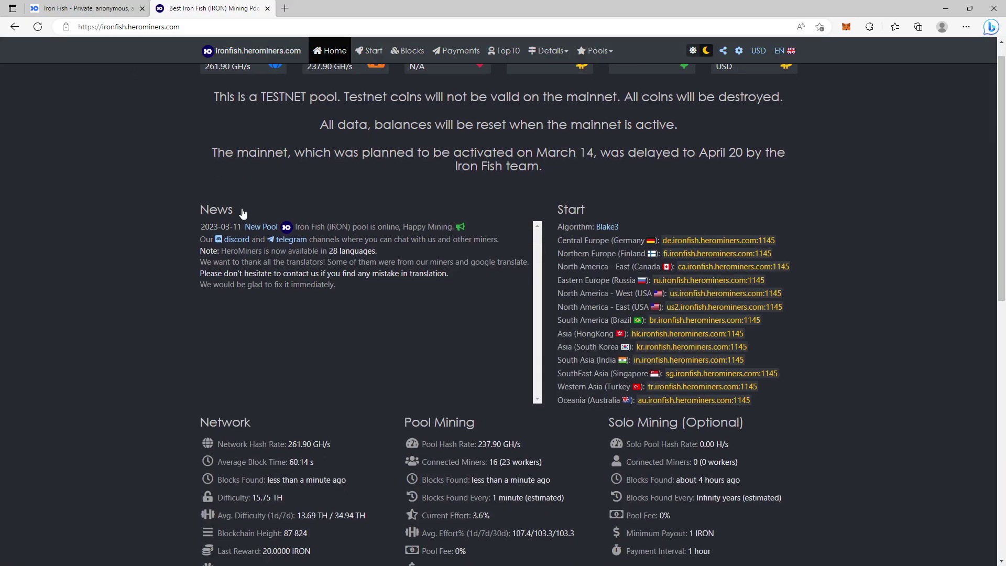
pyautogui.scroll(-4, 243, 212)
pyautogui.scroll(4, 366, 166)
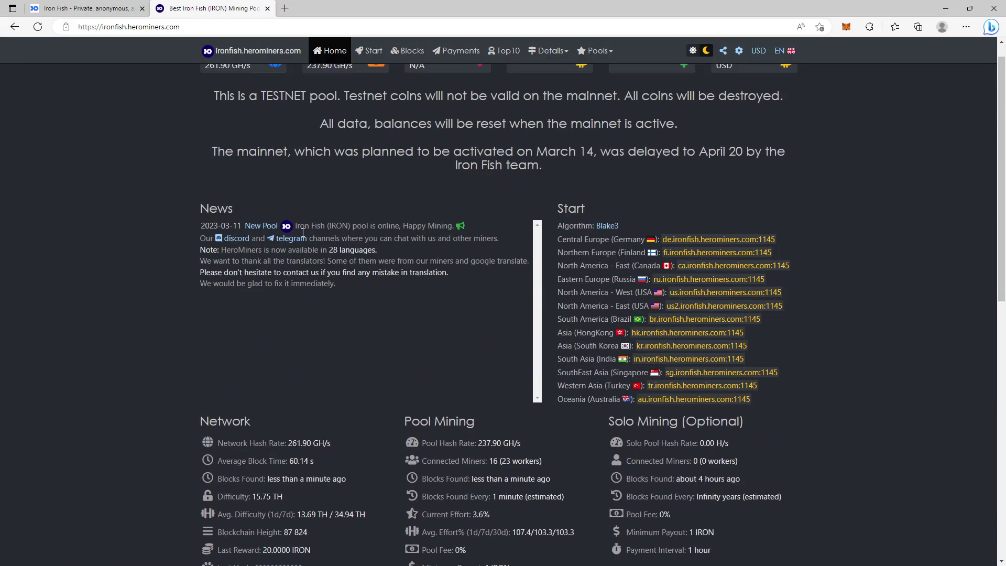
pyautogui.scroll(-1, 300, 224)
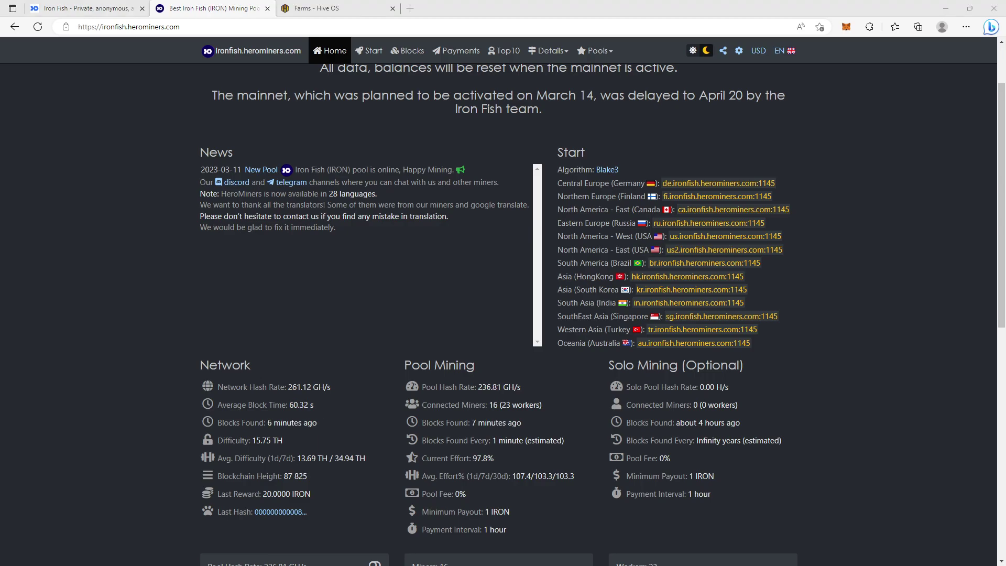
# Step: From the Hive OS Wallets page, start a New Wallet and open its Coin list
pyautogui.hotkey('ctrl', 'Tab')
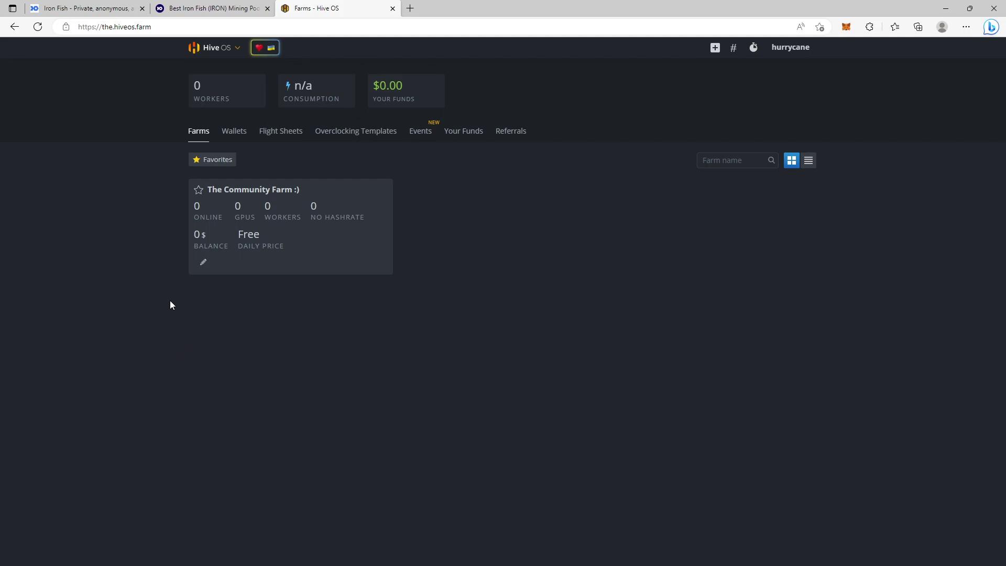
pyautogui.click(233, 132)
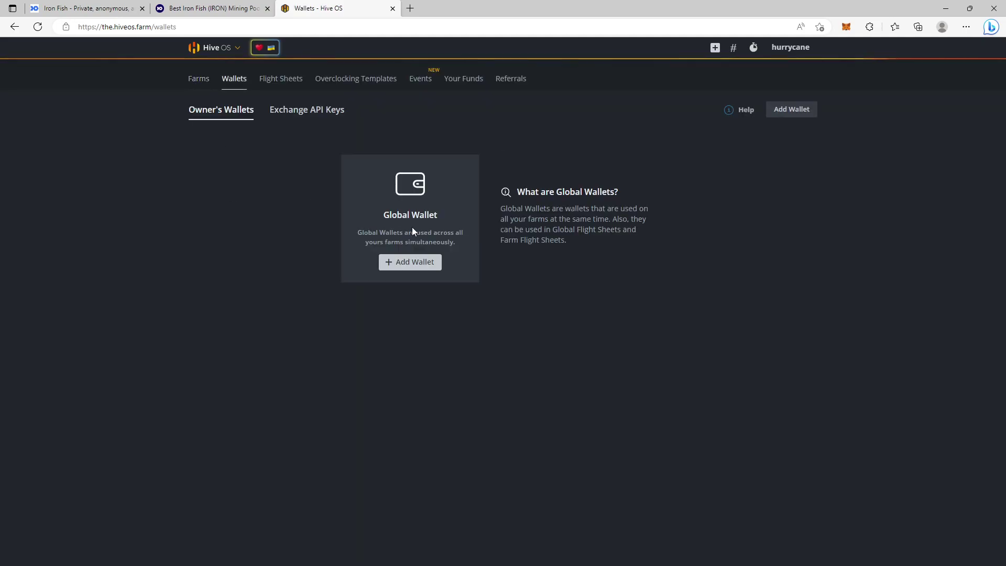
pyautogui.click(412, 264)
pyautogui.click(394, 217)
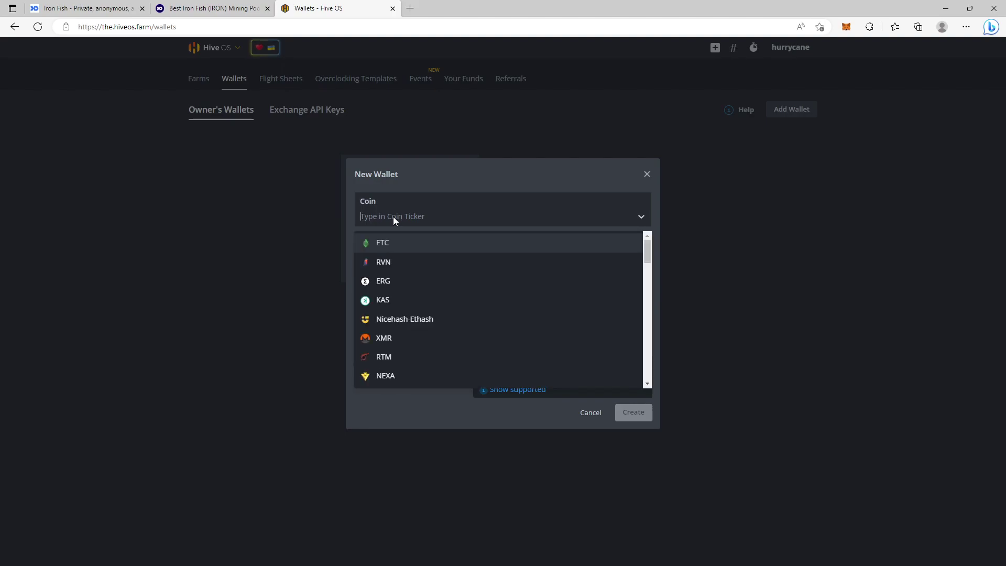
# Step: Create an IRON wallet named 'Ironfish Node' using the pasted wallet address
pyautogui.write('iron')
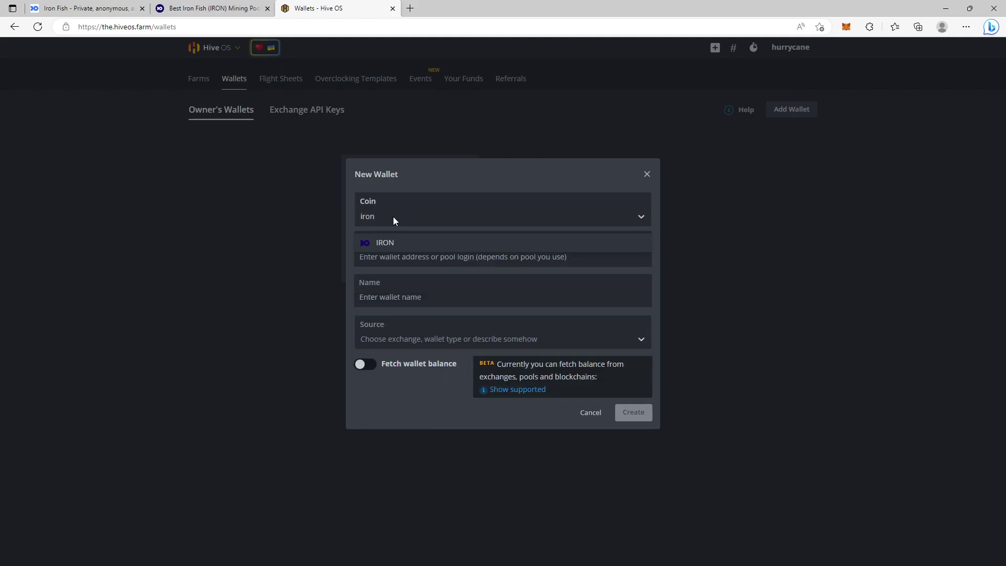
pyautogui.press('Escape')
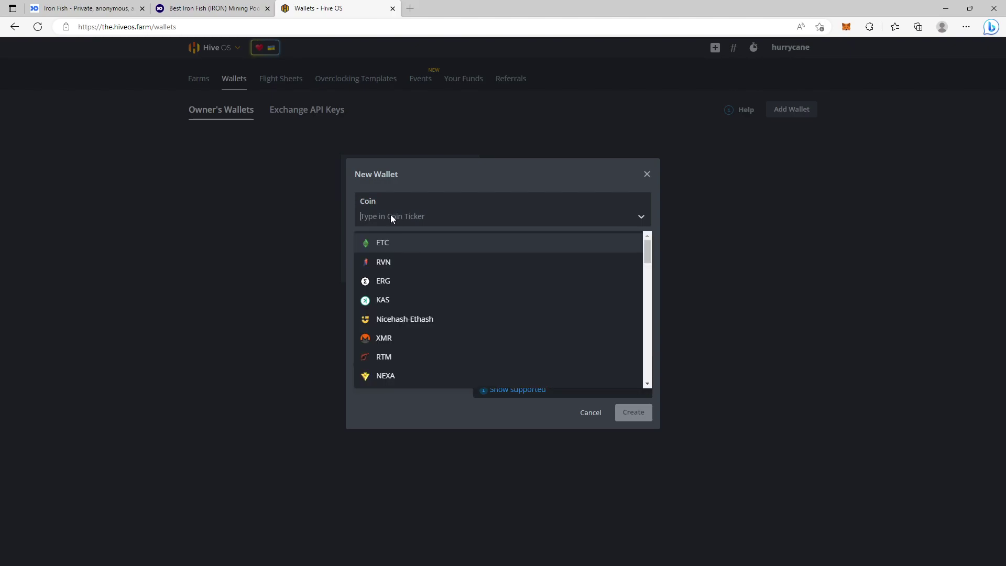
pyautogui.write('iron')
pyautogui.click(388, 246)
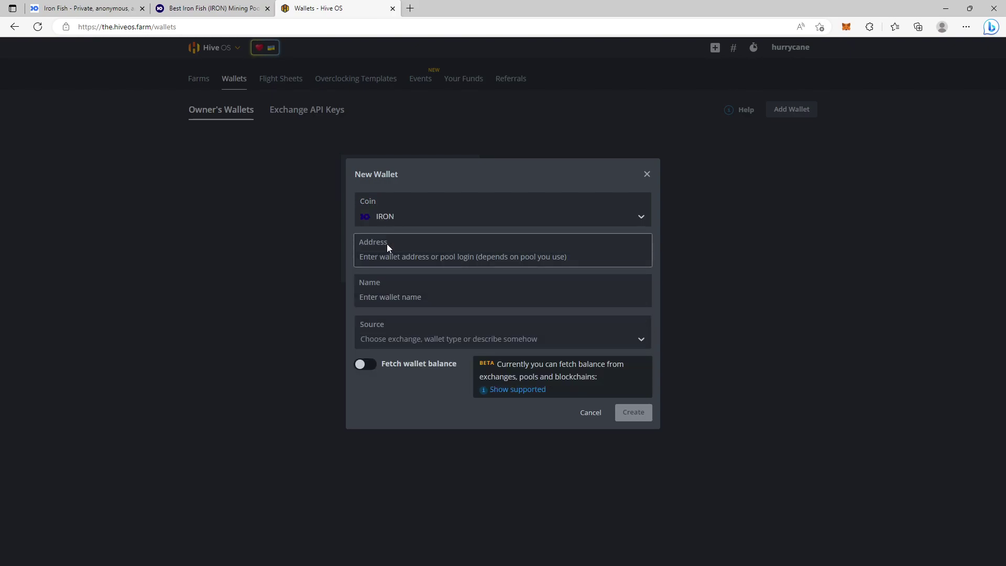
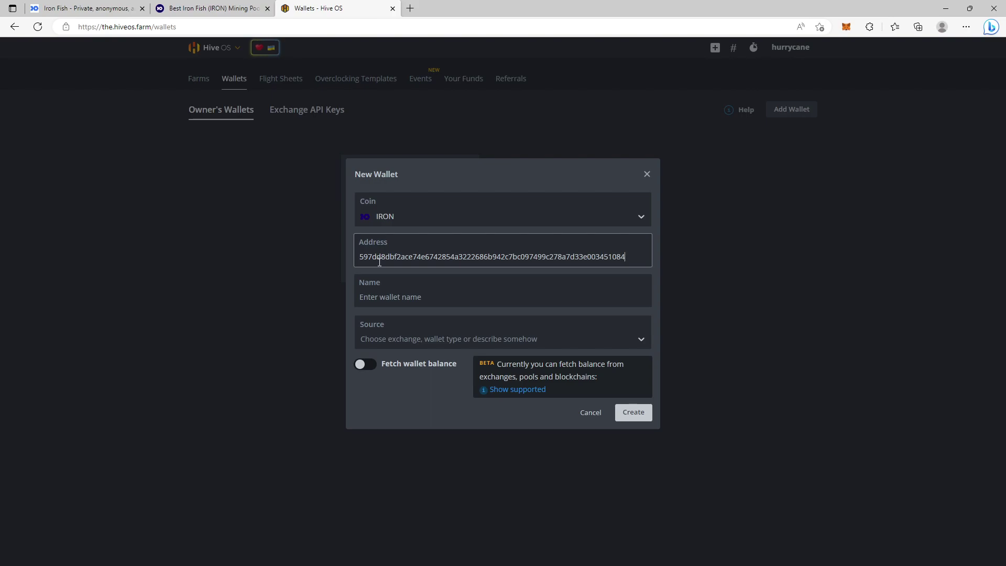
pyautogui.click(430, 282)
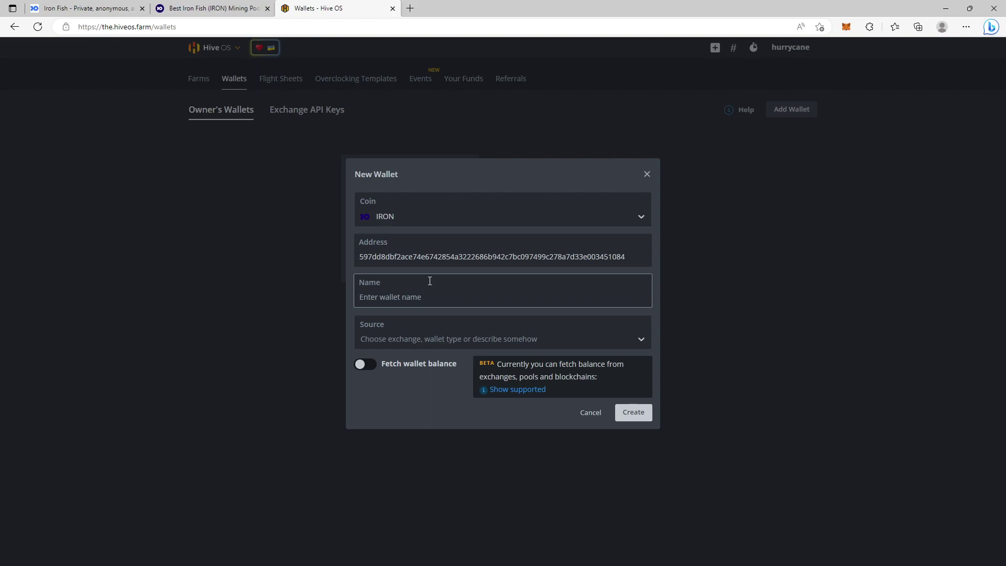
pyautogui.write('Ironfish Node')
pyautogui.click(635, 414)
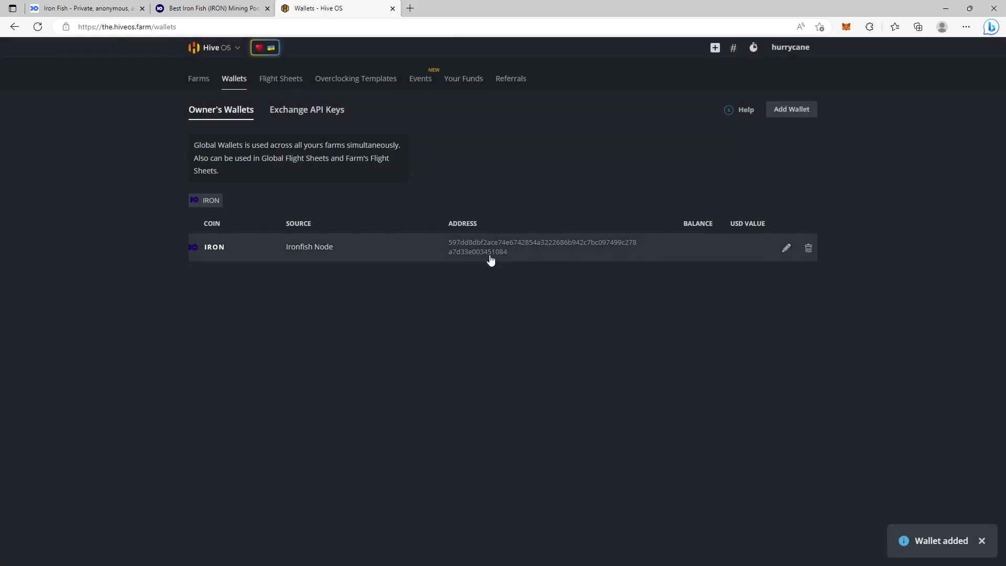
# Step: Open the Add New Flight Sheet form from the Farms Flight Sheets page
pyautogui.click(199, 84)
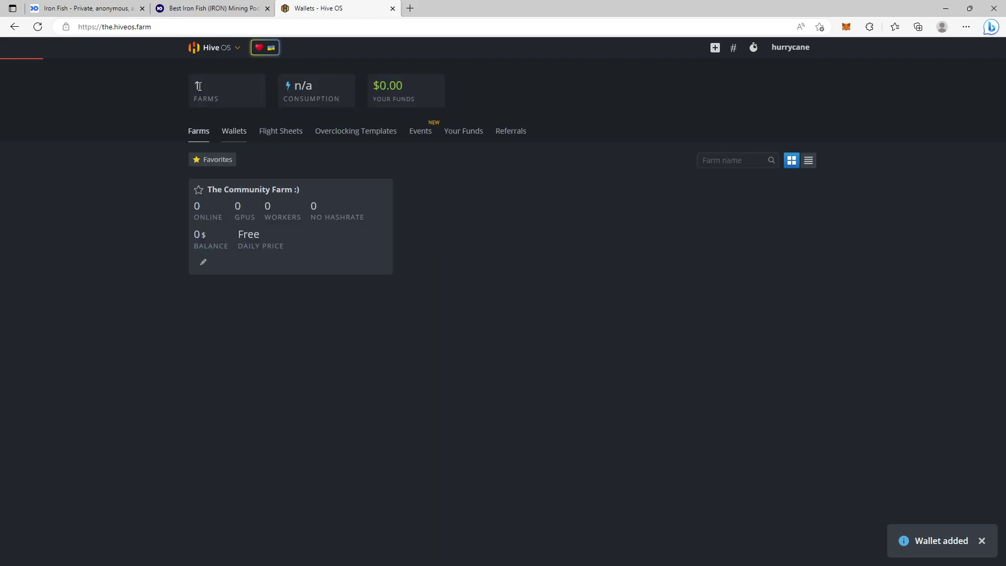
pyautogui.click(280, 137)
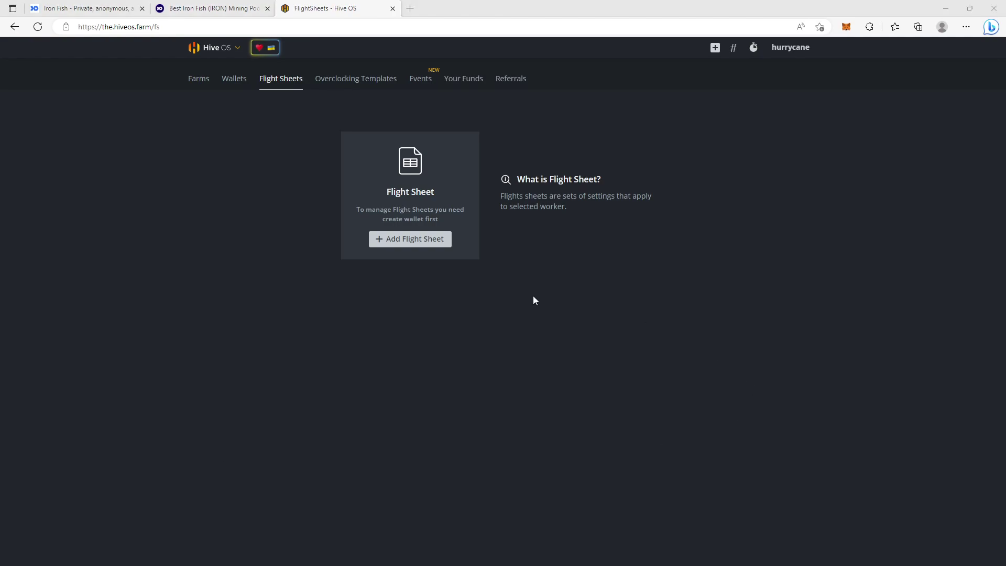
pyautogui.click(416, 242)
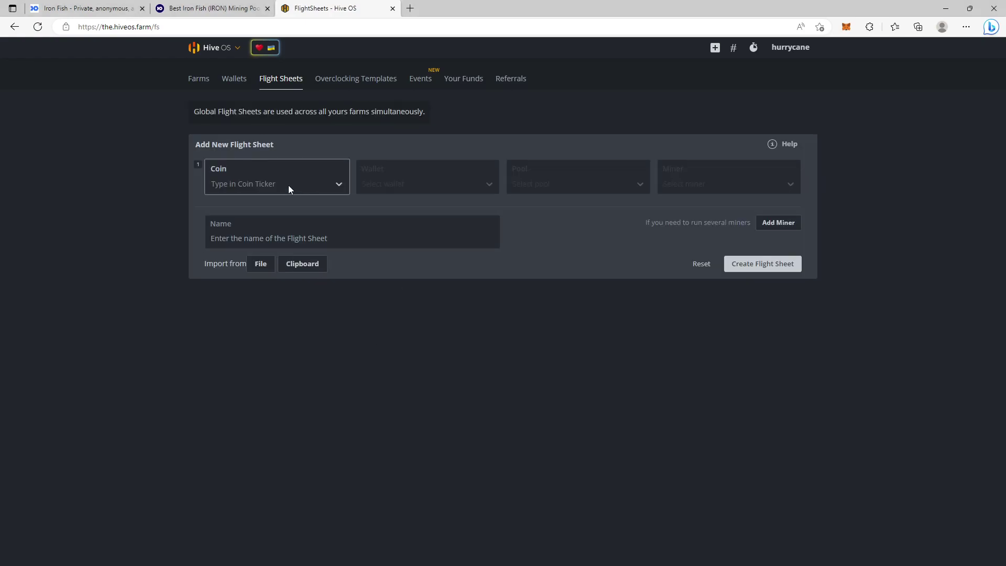
# Step: Set coin IRON, wallet Ironfish Node and the herominers pool's Germany server
pyautogui.click(288, 189)
pyautogui.click(230, 210)
pyautogui.click(391, 187)
pyautogui.click(376, 212)
pyautogui.click(539, 179)
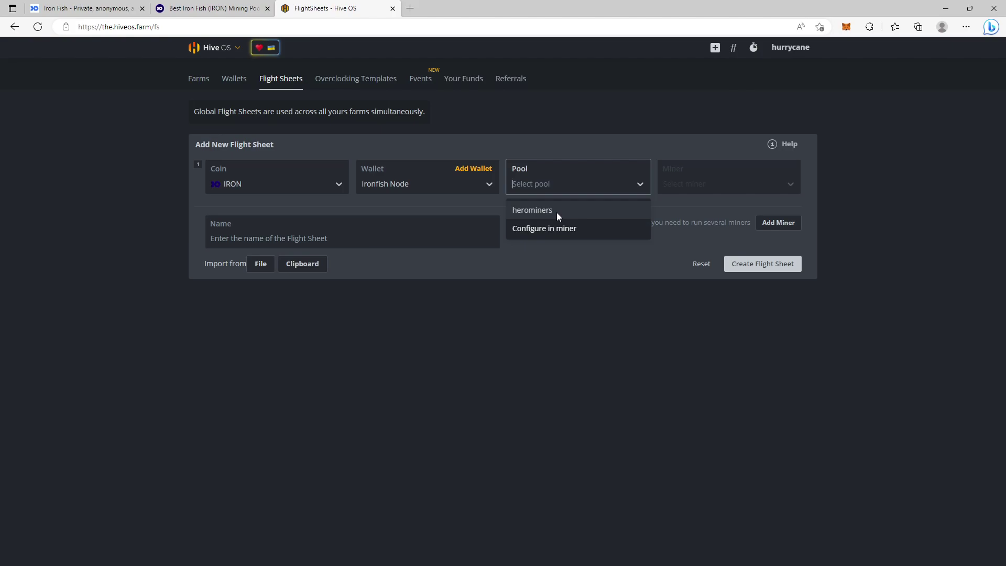
pyautogui.click(557, 213)
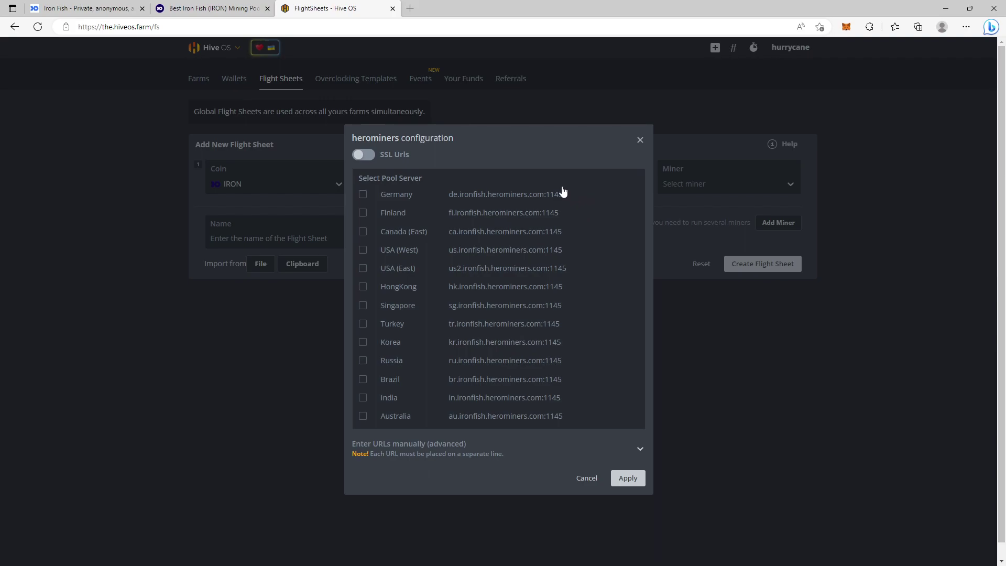
pyautogui.click(487, 198)
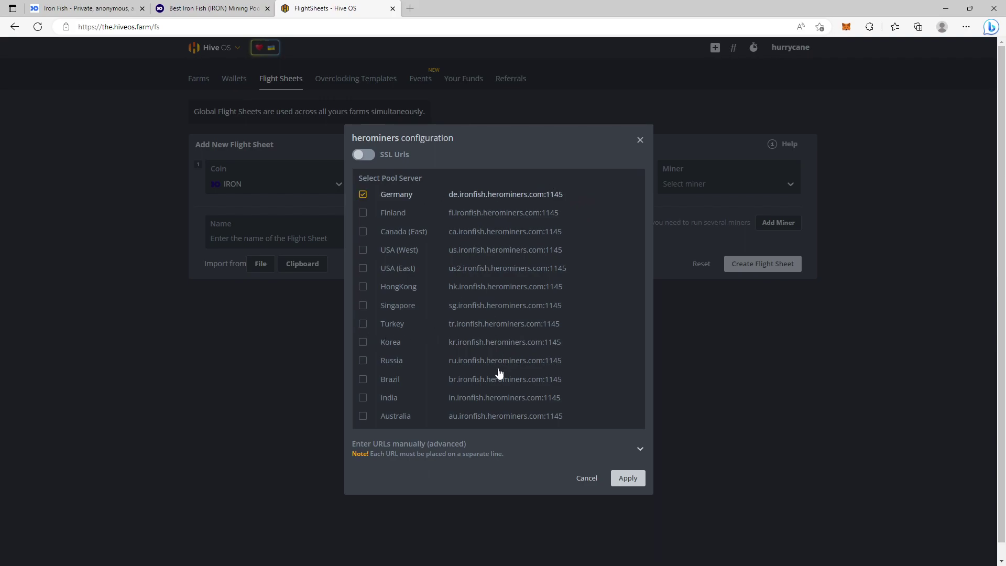
pyautogui.click(628, 478)
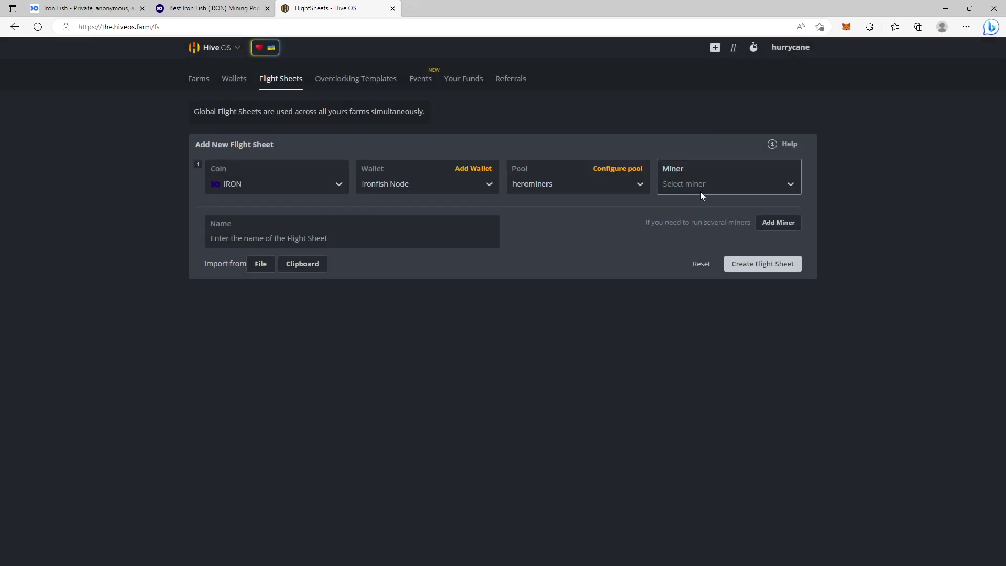
# Step: Choose SRBMiner-MULTI as the miner and open its configuration
pyautogui.click(702, 195)
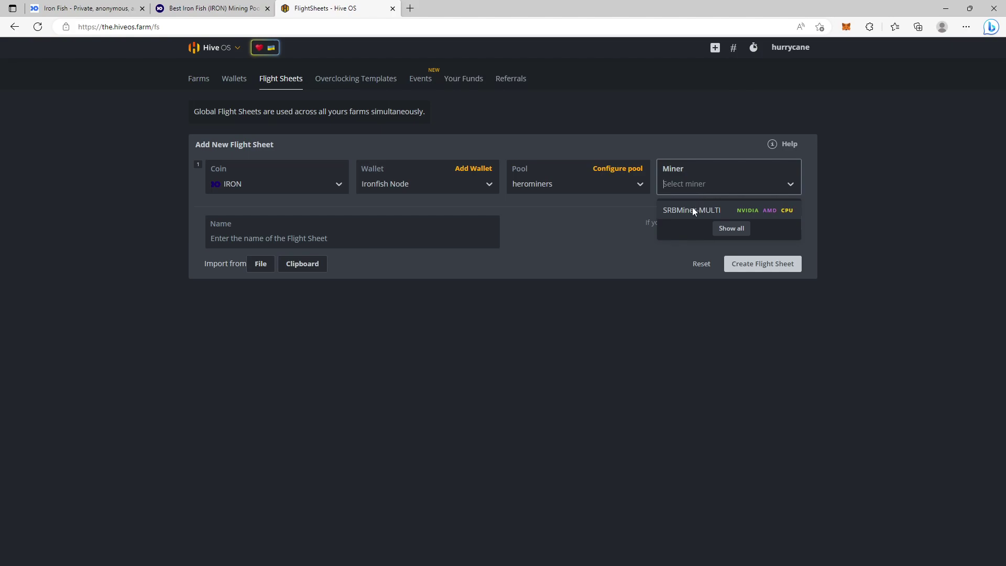
pyautogui.click(692, 210)
pyautogui.click(760, 169)
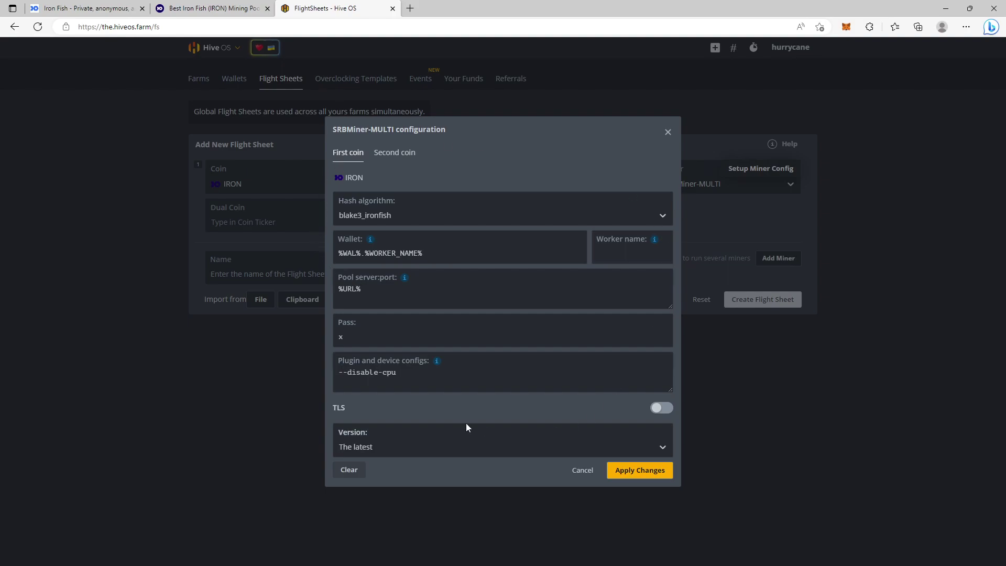
# Step: Apply the SRBMiner-MULTI config with --disable-cpu unchanged and create the IRON flight sheet
pyautogui.click(407, 374)
pyautogui.moveTo(407, 374); pyautogui.dragTo(331, 372)
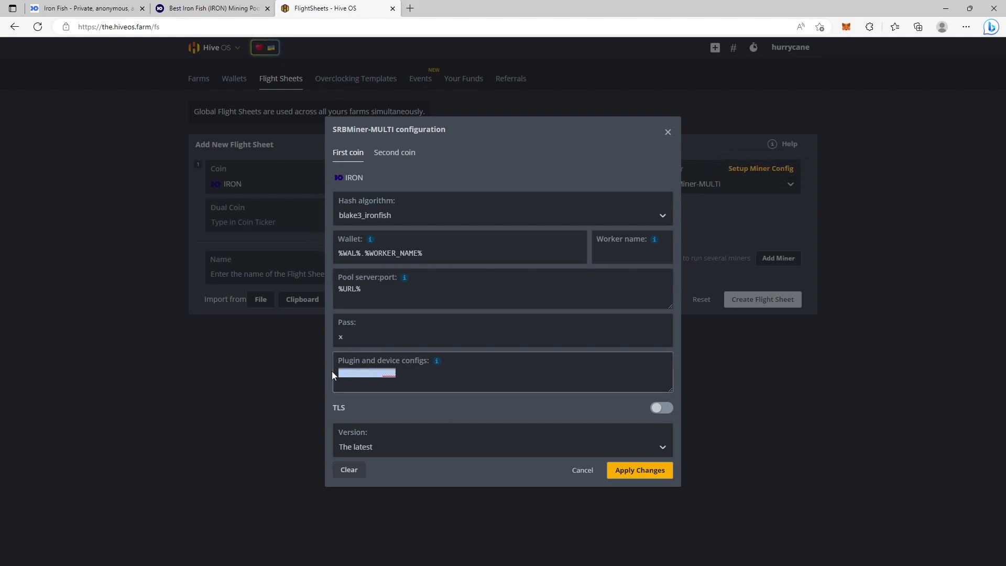
pyautogui.click(388, 382)
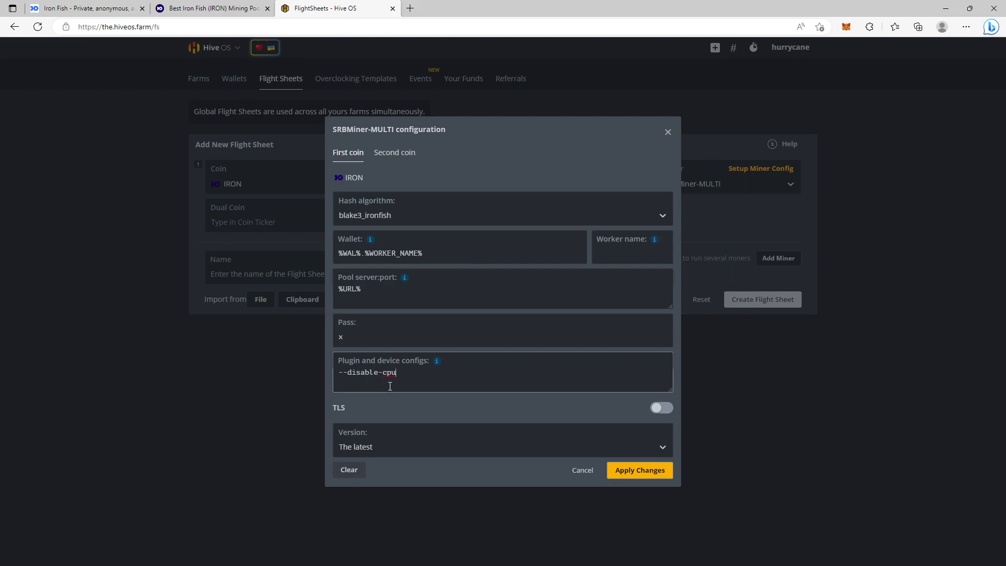
pyautogui.click(640, 474)
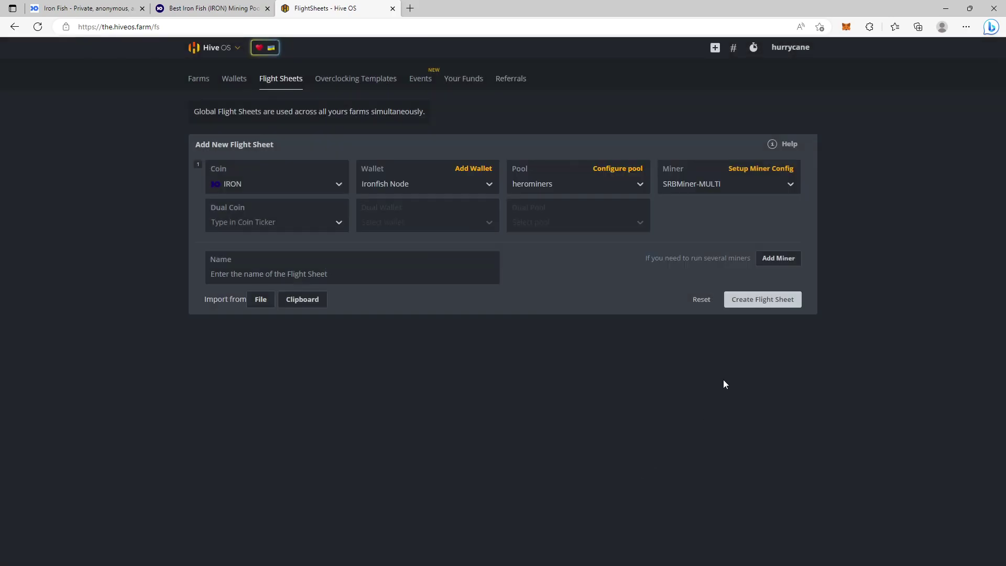
pyautogui.click(767, 303)
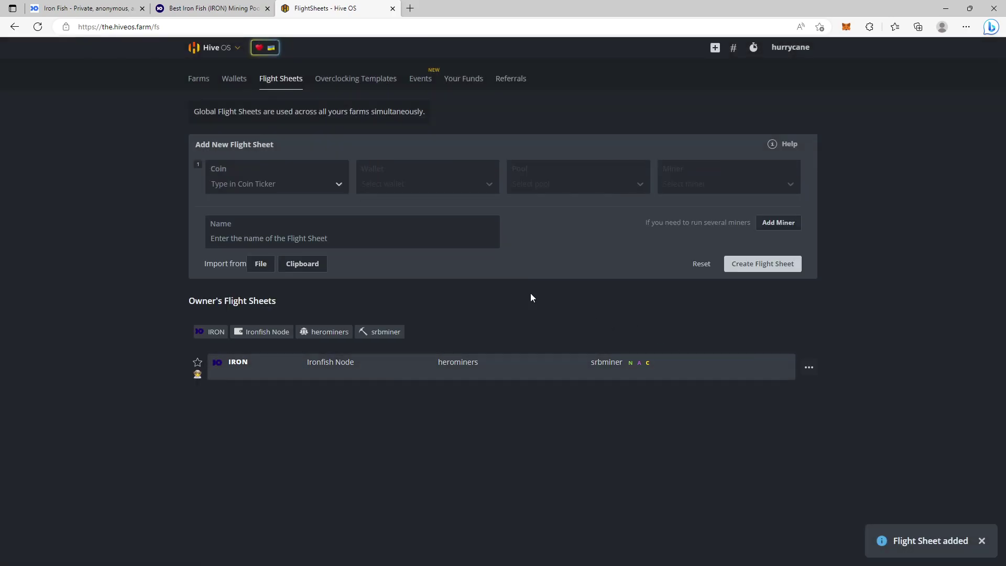
# Step: Open The Community Farm's Workers page, which shows no workers and offers adding an ASIC or rig
pyautogui.click(203, 81)
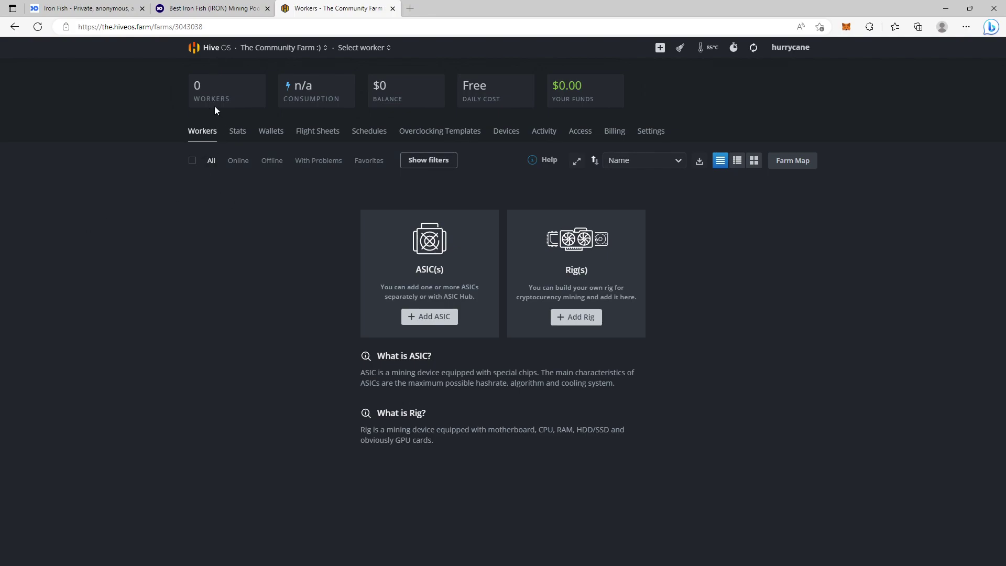
pyautogui.click(231, 161)
pyautogui.click(202, 49)
pyautogui.click(263, 218)
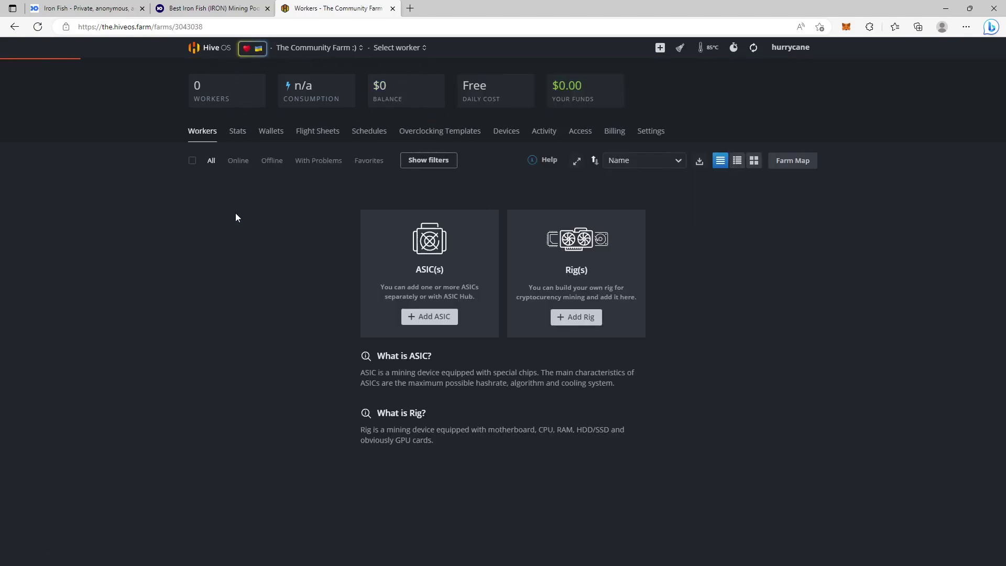
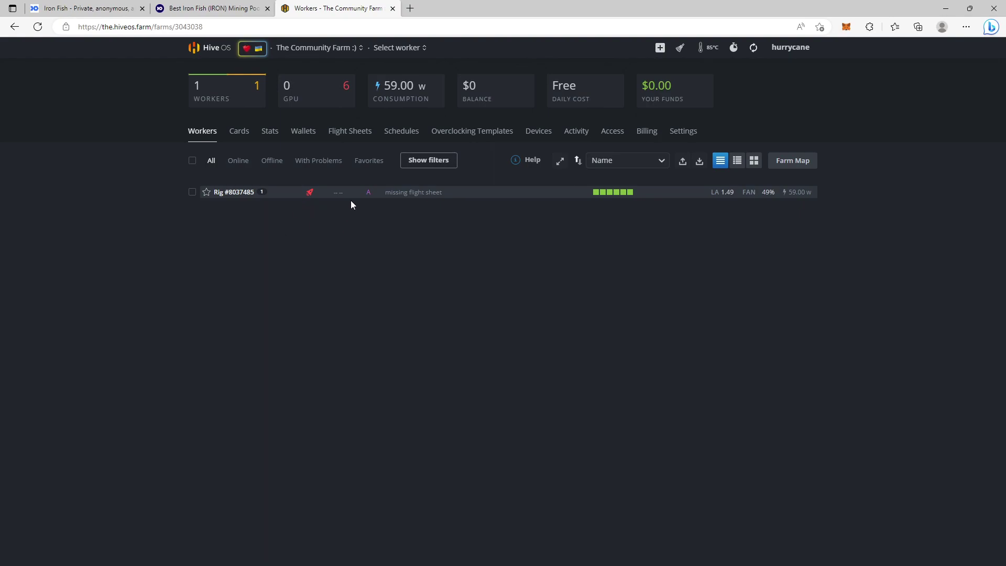
# Step: Open Rig #8037485's detail page and its Flight Sheet tab listing the IRON and DERO sheets
pyautogui.click(226, 193)
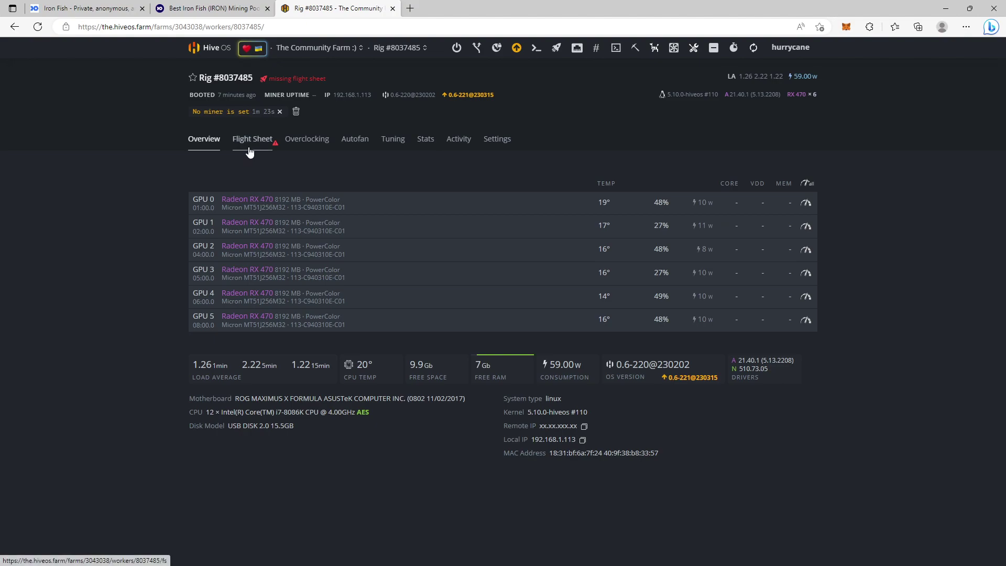
pyautogui.click(249, 152)
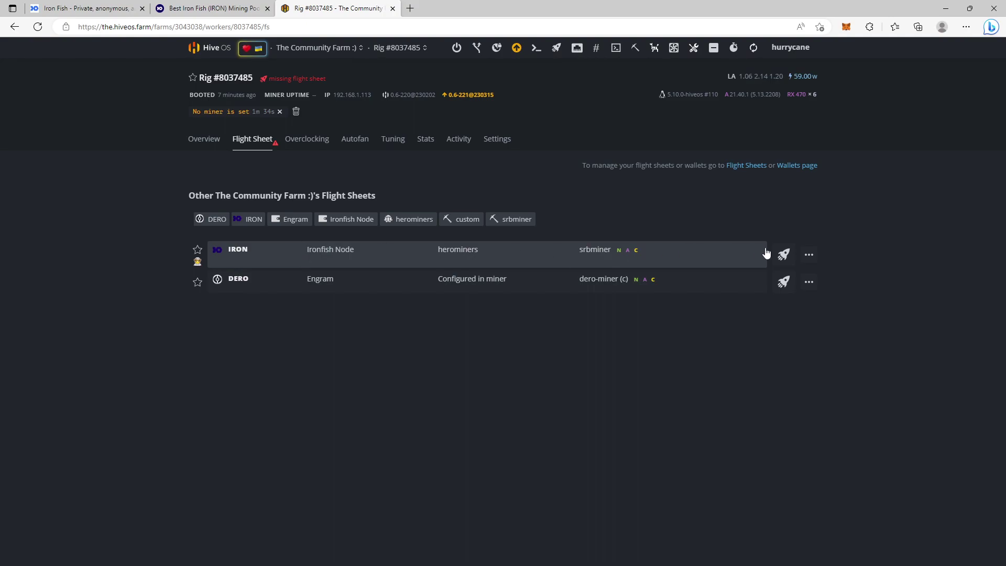
# Step: Apply the IRON srbminer HeroMiners flight sheet to the rig, then return to the Farms overview
pyautogui.click(783, 255)
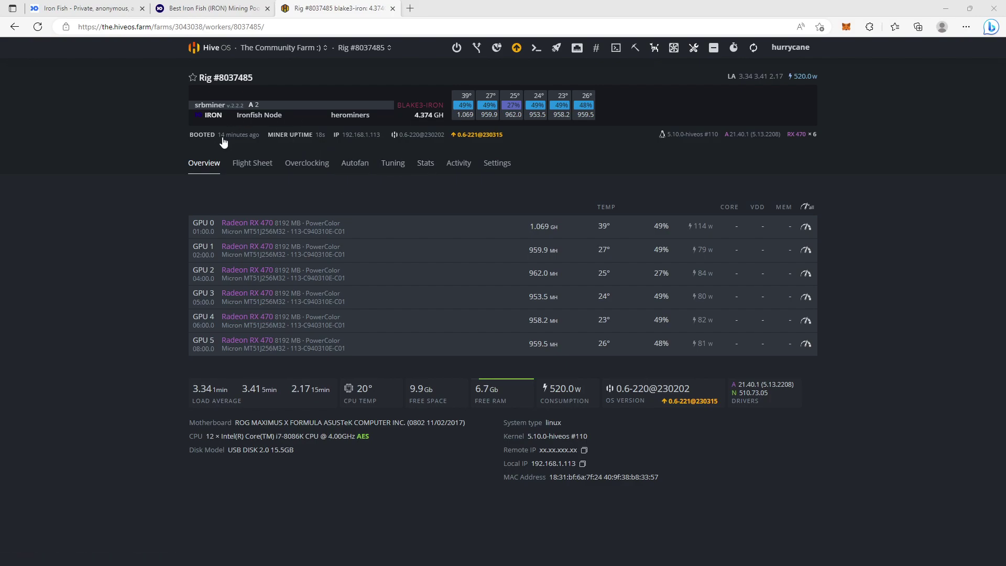
pyautogui.click(210, 50)
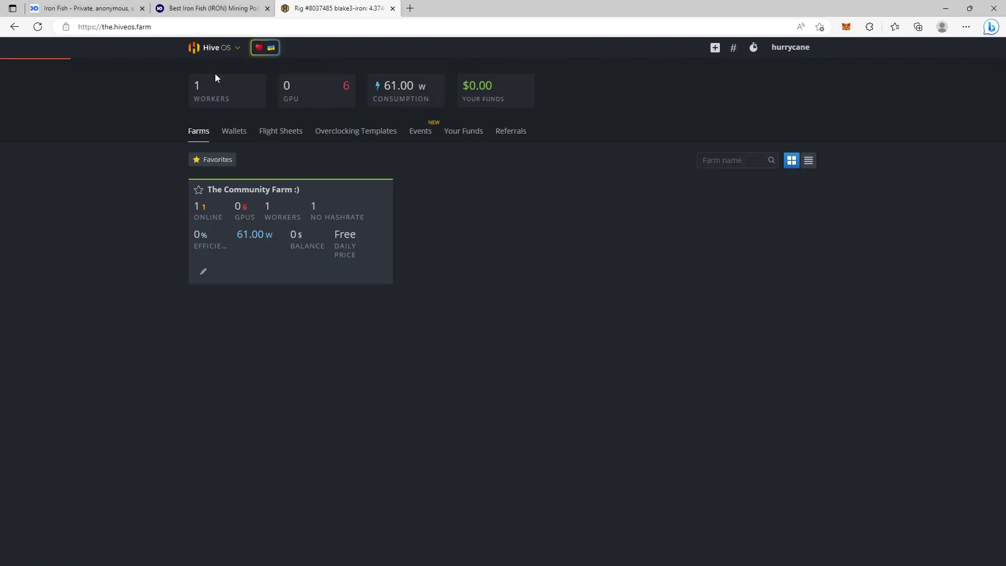
# Step: Check The Community Farm's workers mining IRON at 5.826 GH/s, then switch to the HeroMiners pool tab
pyautogui.click(324, 238)
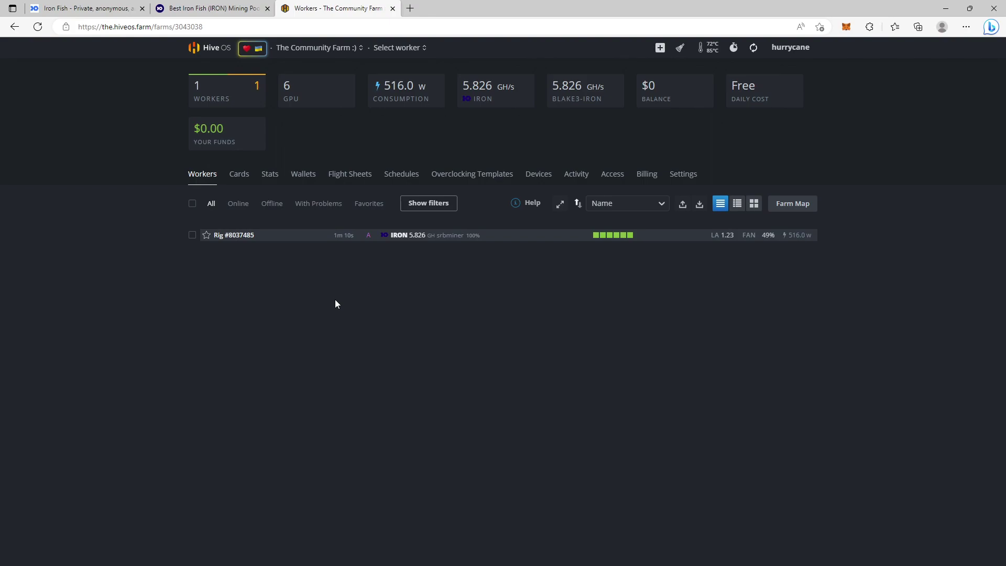
pyautogui.click(244, 8)
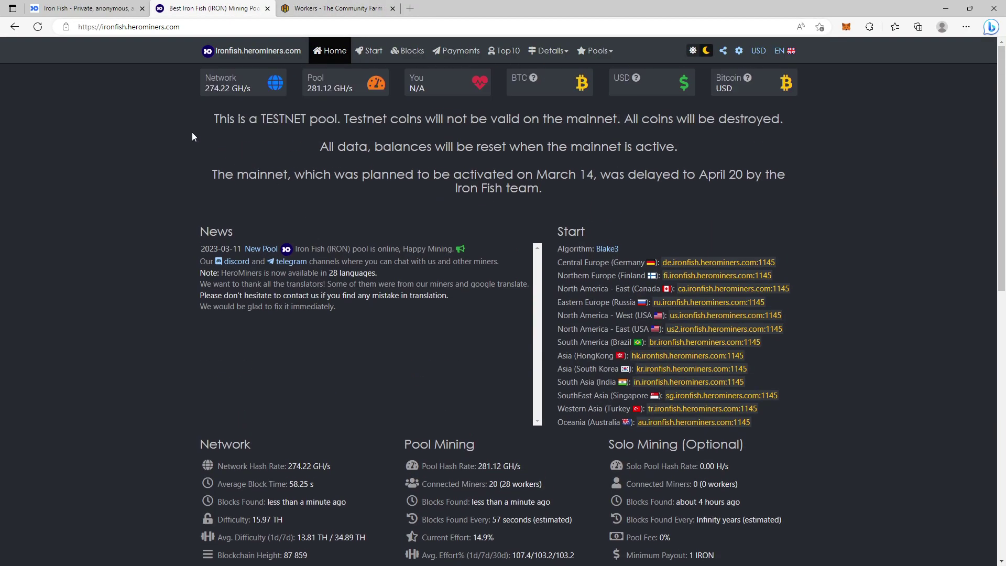
# Step: Highlight the pool banner's testnet warning and the sentence about the mainnet delay to April 20
pyautogui.moveTo(214, 119); pyautogui.dragTo(780, 125)
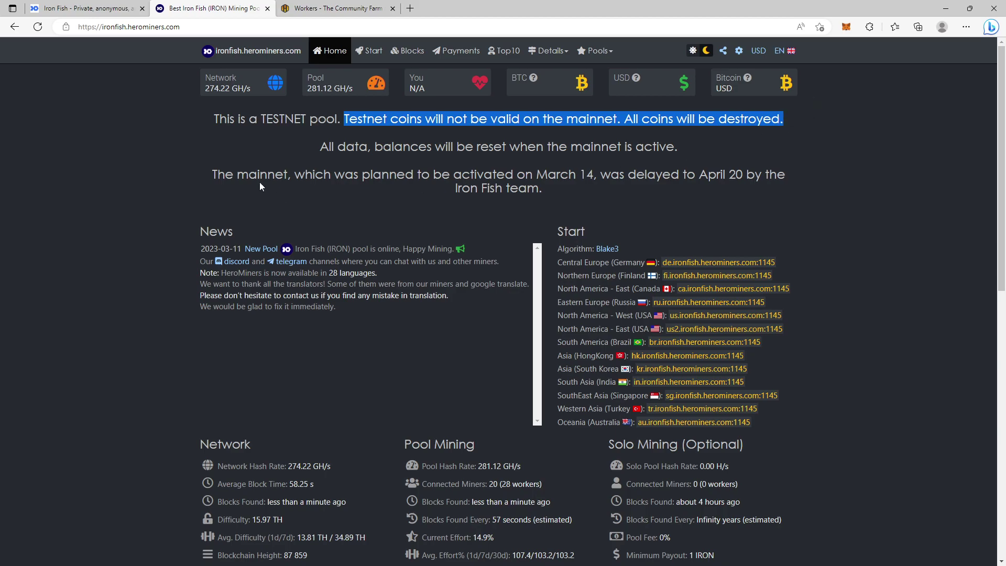
pyautogui.moveTo(211, 175); pyautogui.dragTo(602, 173)
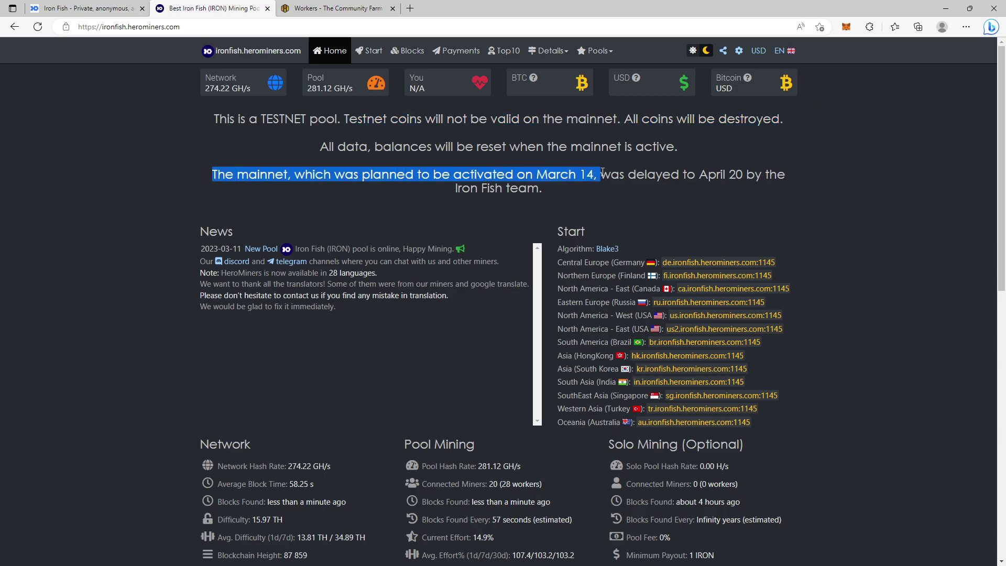
pyautogui.click(631, 171)
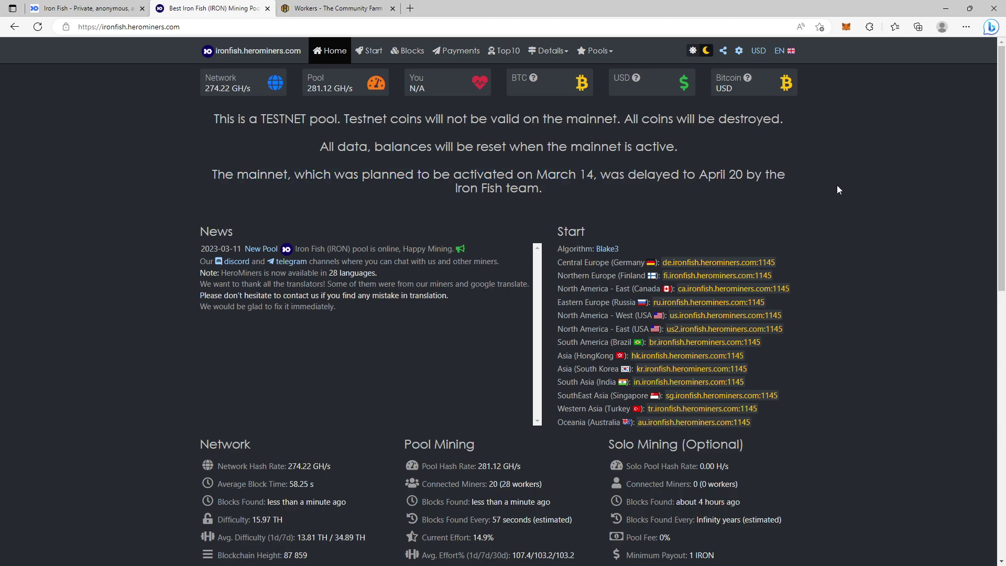
pyautogui.moveTo(524, 196); pyautogui.dragTo(204, 172)
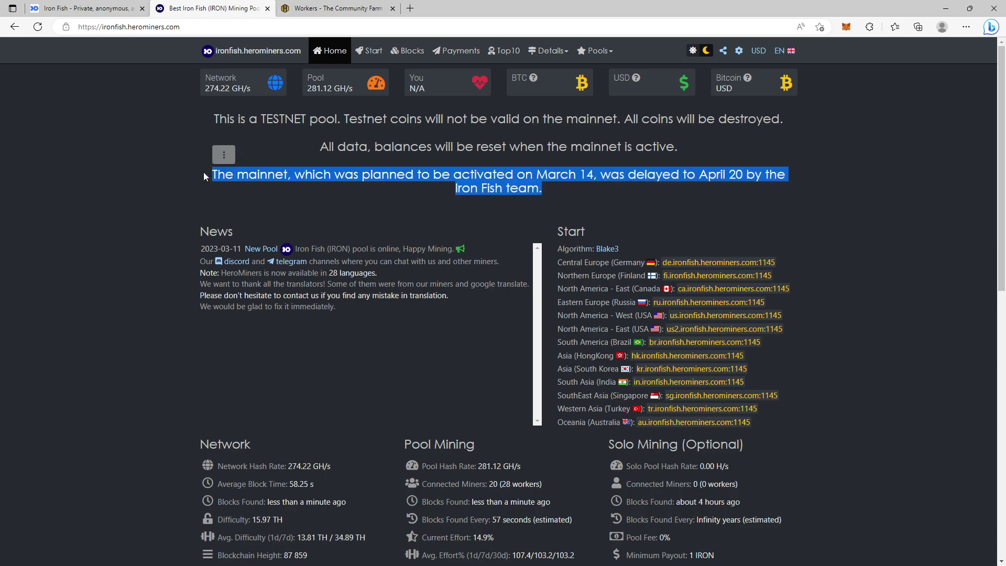
# Step: Glance at the Hive OS workers page, clear the pool page highlight, and return to Hive OS
pyautogui.click(325, 8)
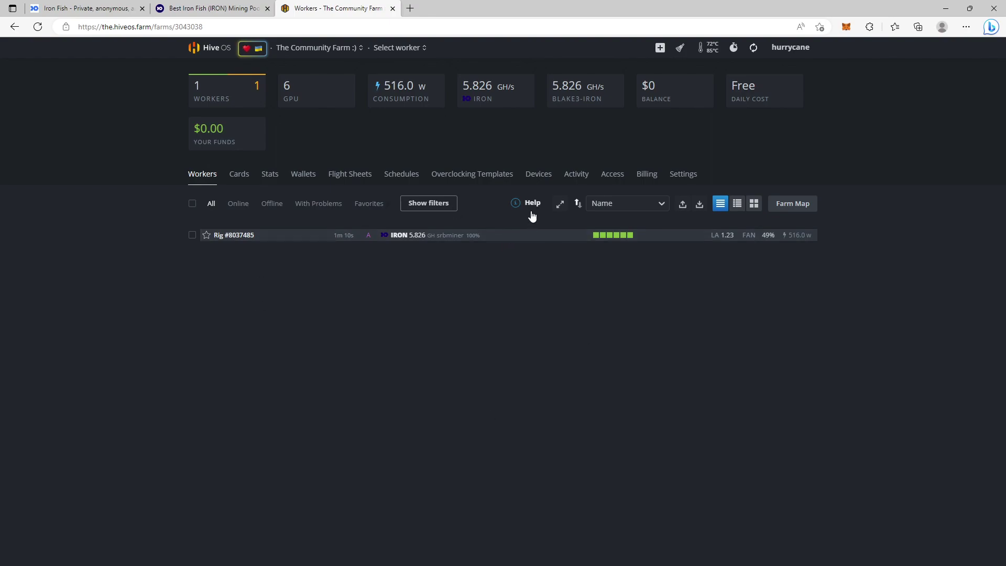
pyautogui.click(244, 9)
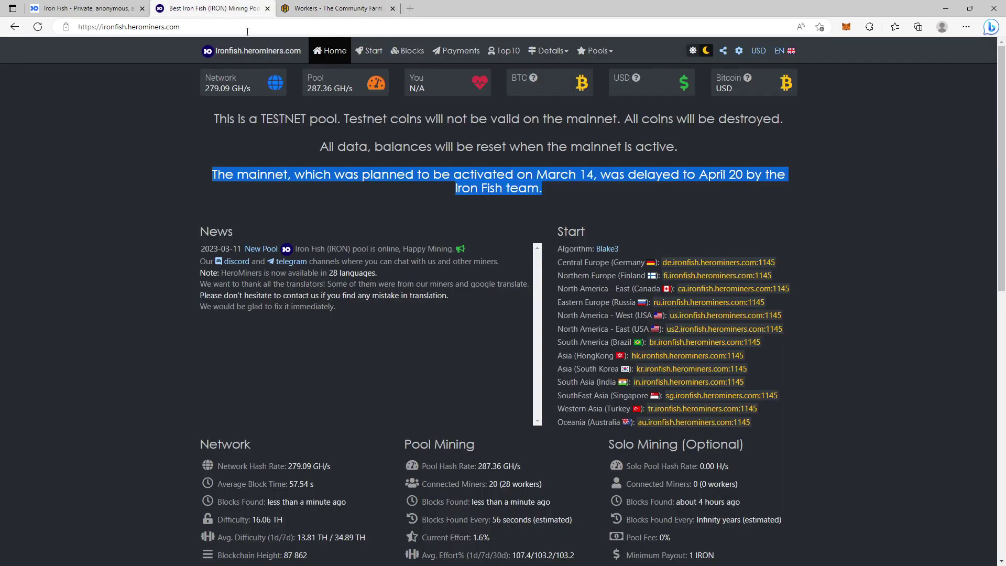
pyautogui.click(673, 221)
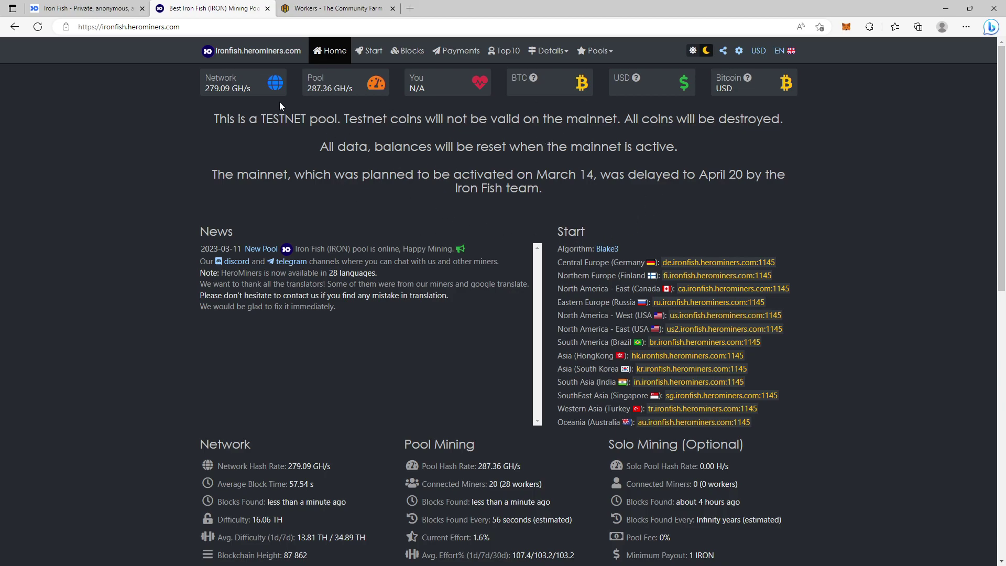
pyautogui.hotkey('ctrl', 'Tab')
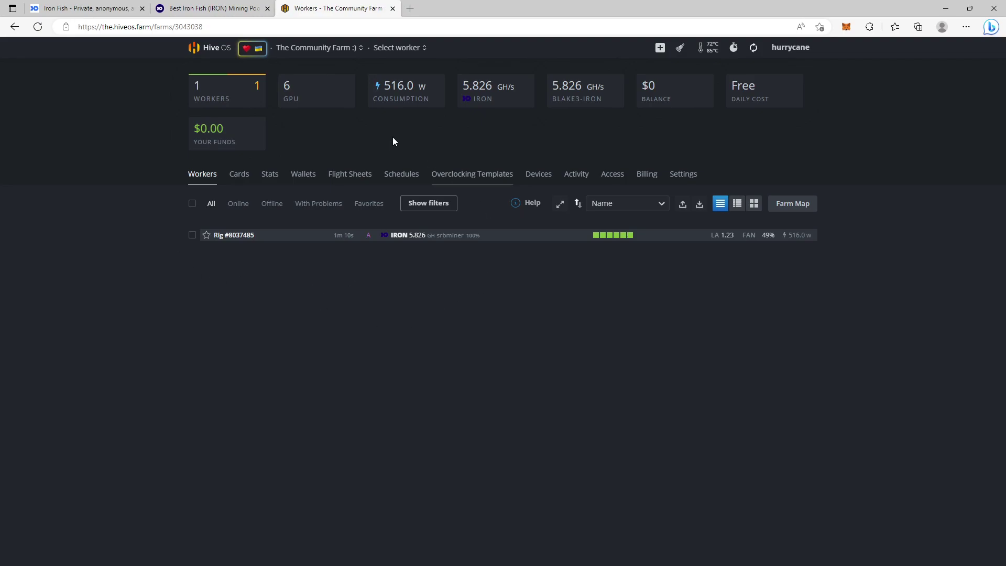
pyautogui.click(194, 7)
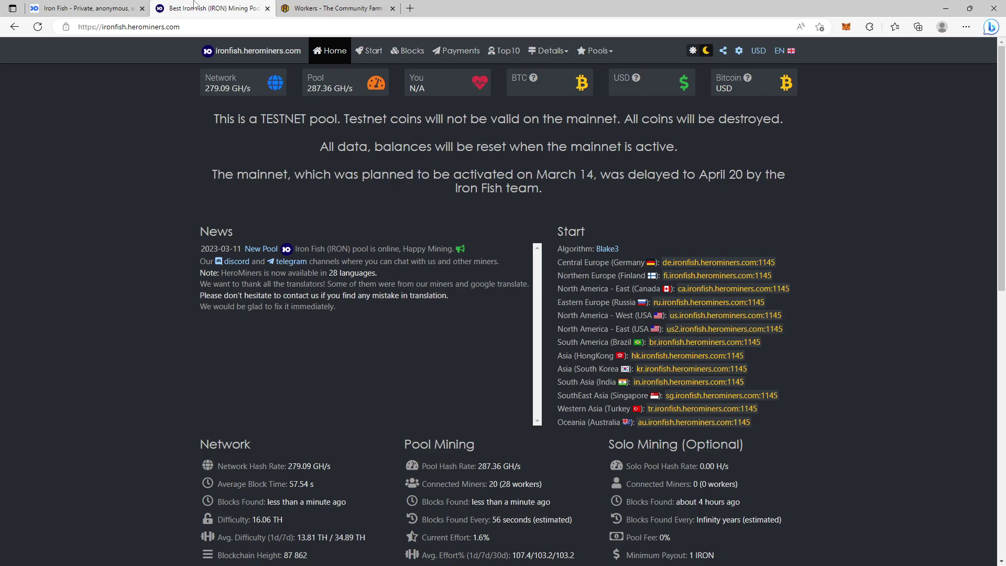
pyautogui.click(350, 7)
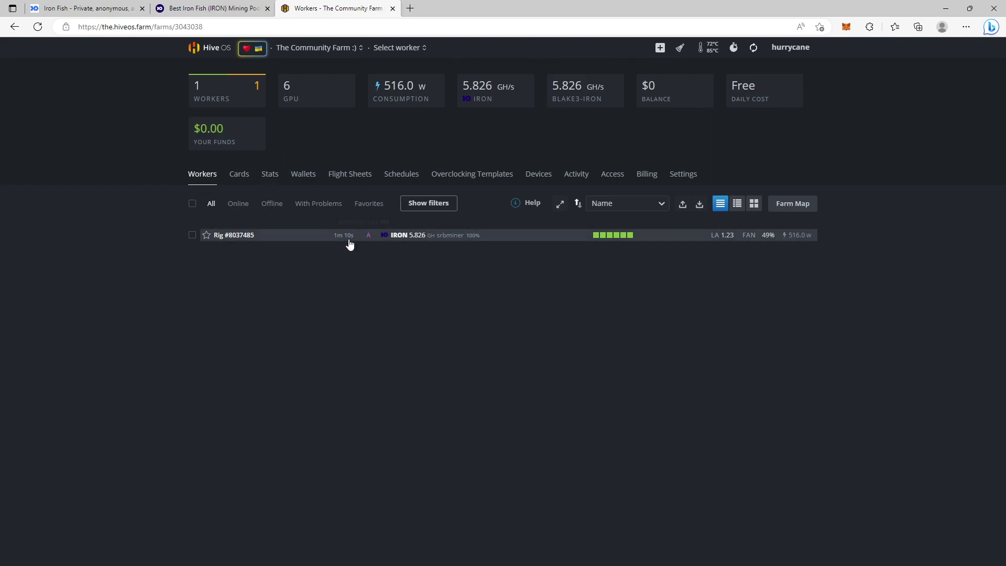
# Step: Show the ironfish.network homepage, scrolling down to the footer and back up to the top
pyautogui.moveTo(348, 236)
pyautogui.click(87, 8)
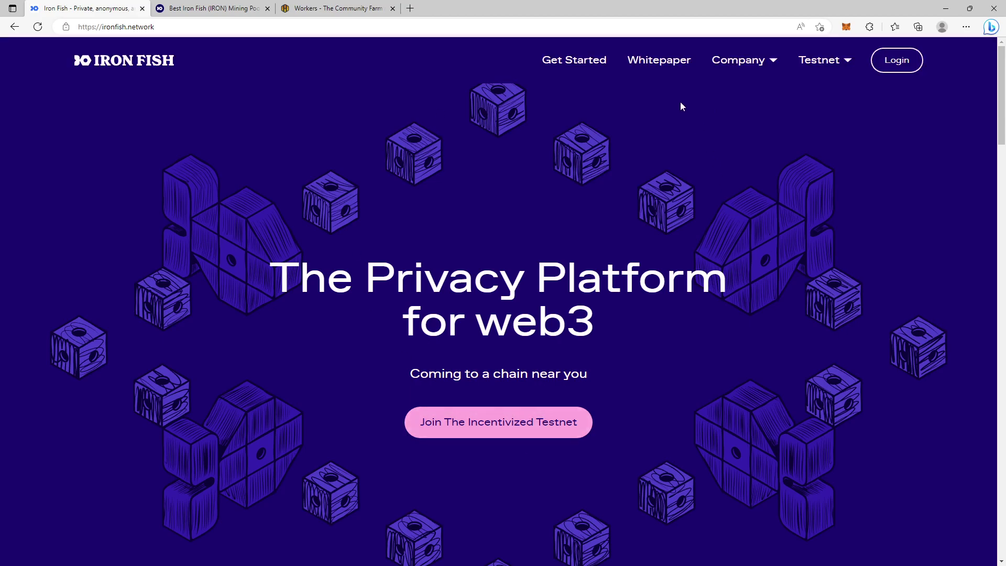
pyautogui.moveTo(805, 69)
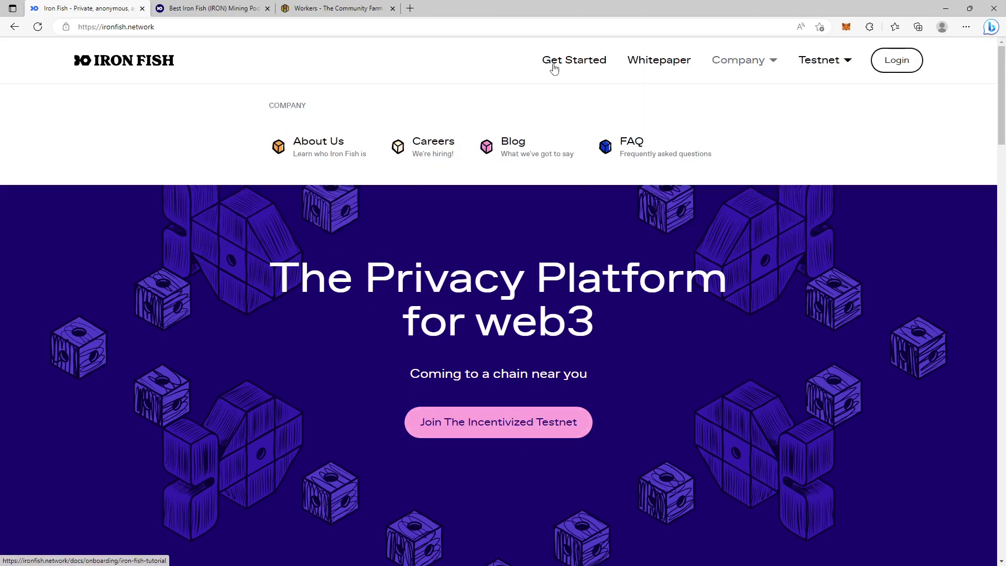
pyautogui.scroll(-15, 715, 346)
pyautogui.scroll(-15, 735, 345)
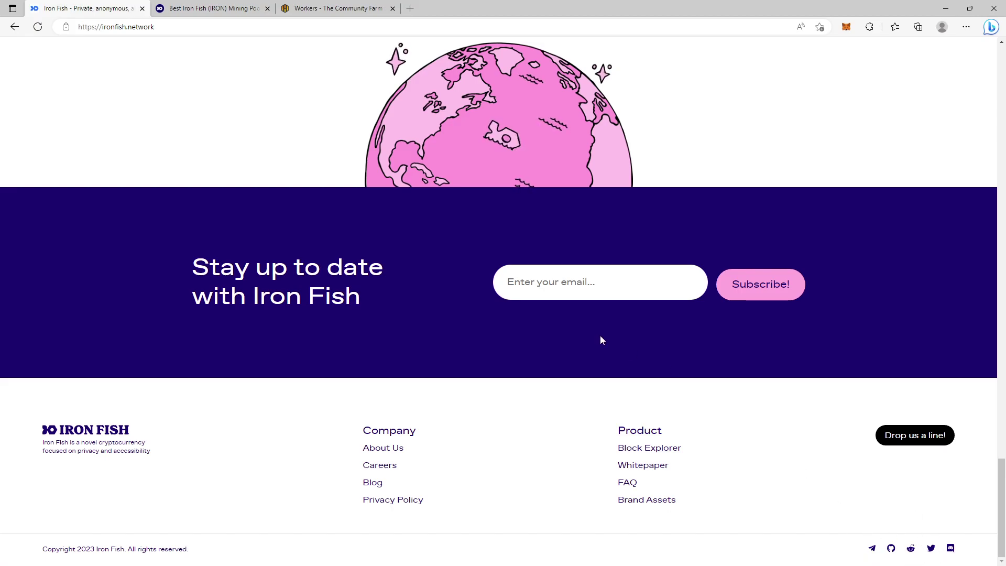
pyautogui.scroll(15, 572, 389)
pyautogui.scroll(10, 591, 378)
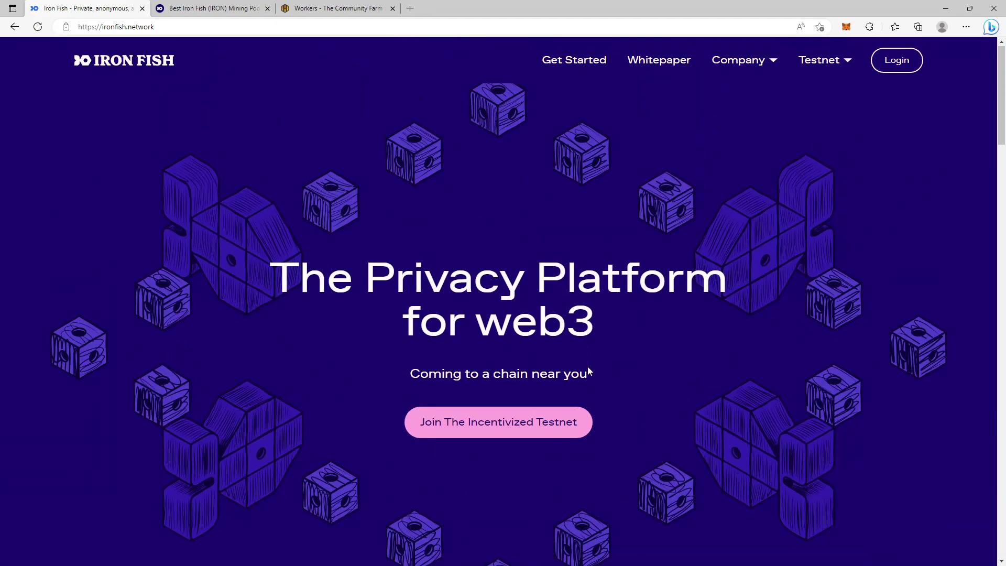